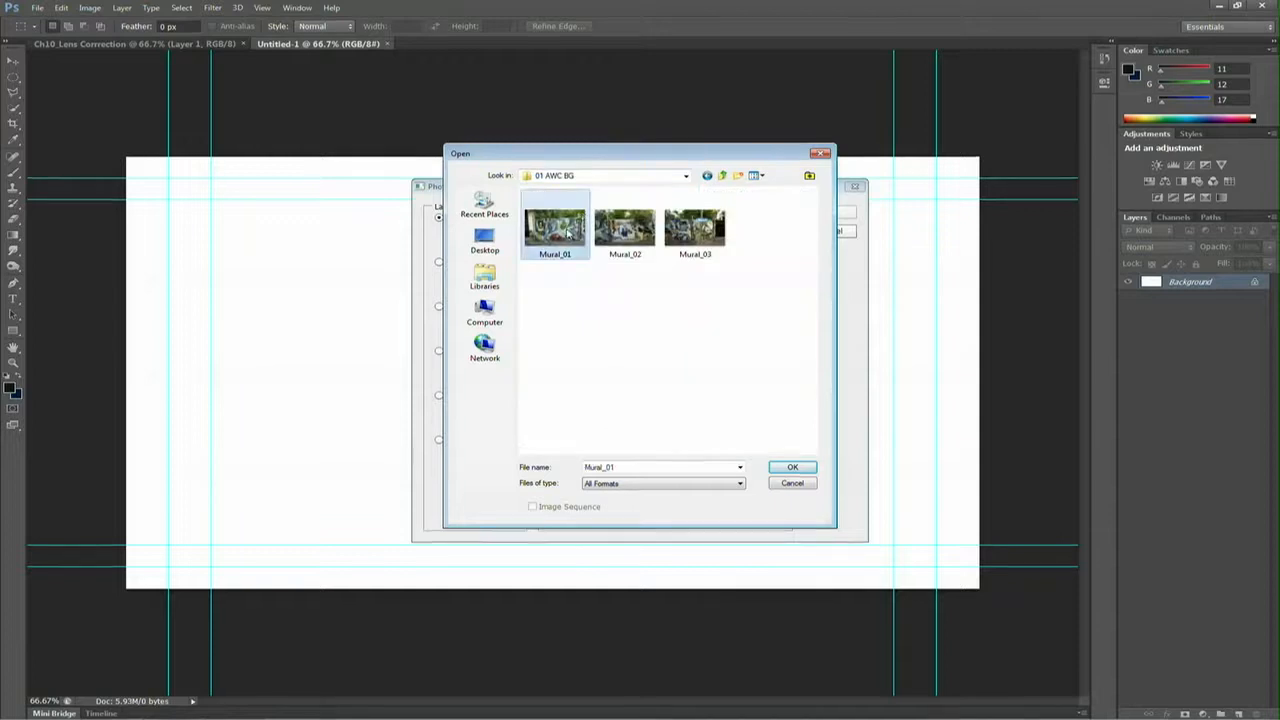
Step: Add Mural_01, Mural_02 and Mural_03 as Photomerge source files and build the blended panorama with the Auto layout
shift+click(700, 236)
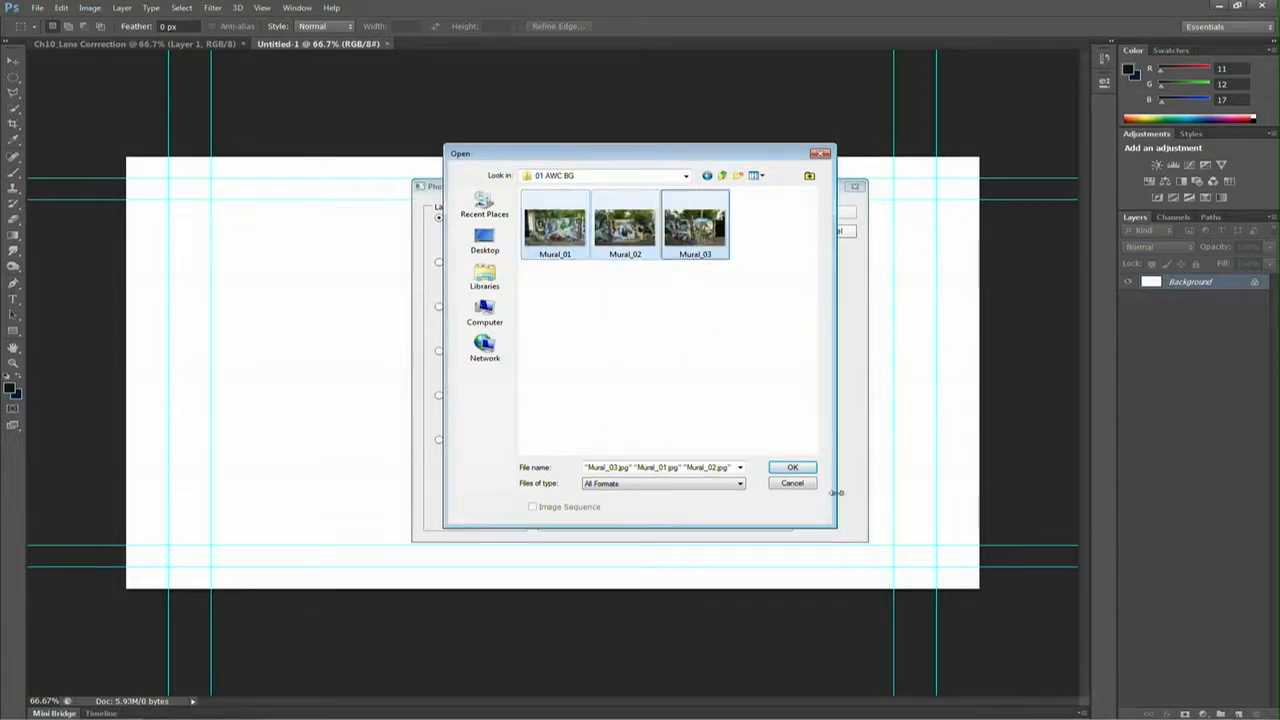
click(806, 469)
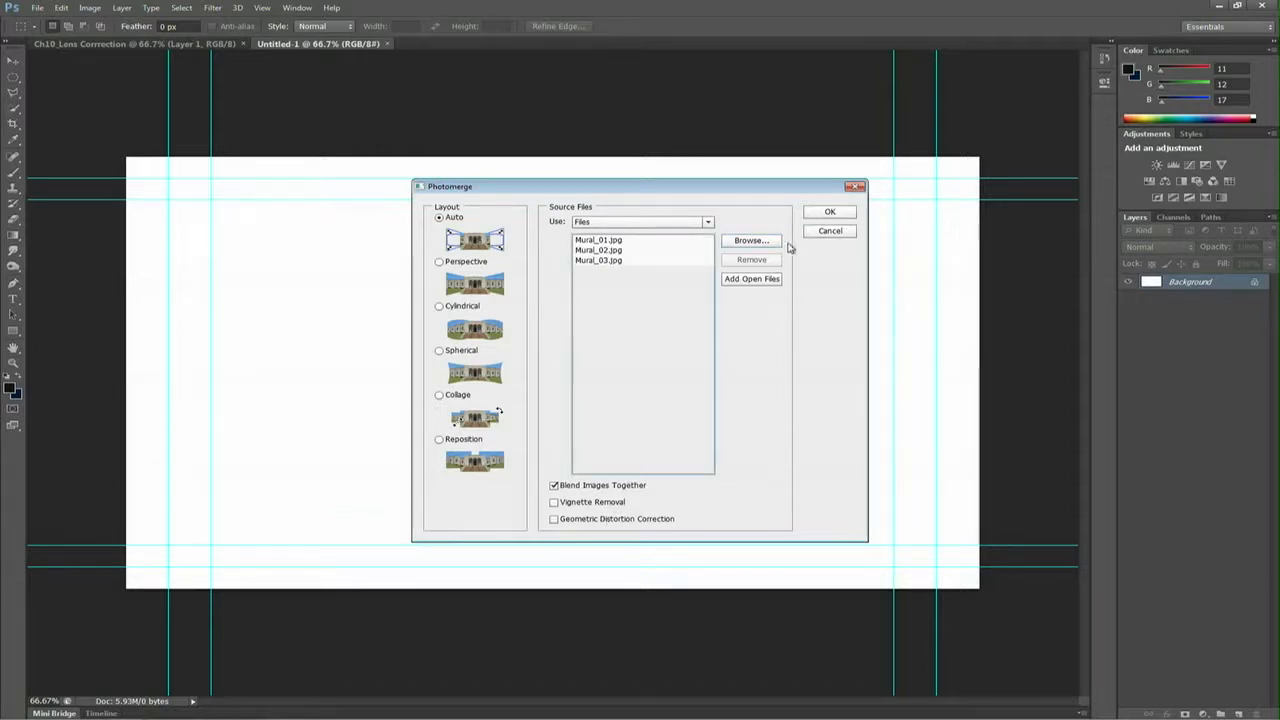
click(815, 213)
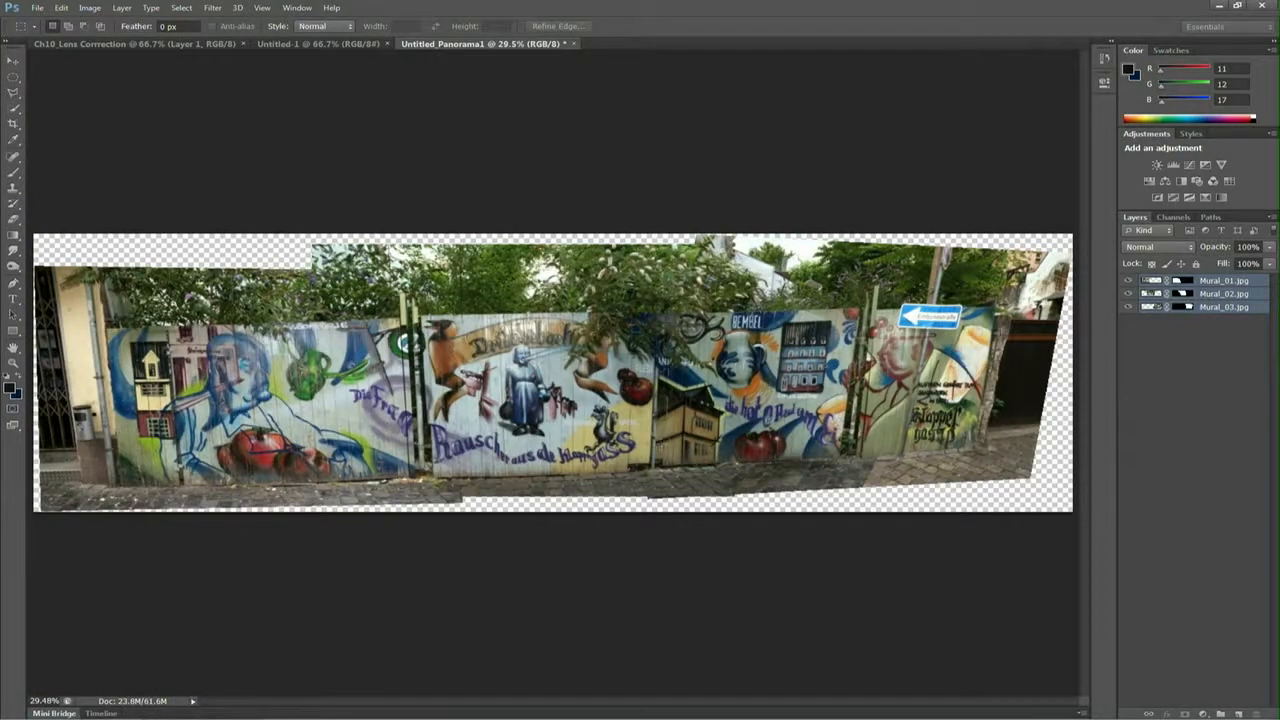
Step: Check the Mural_01.jpg layer's contribution to the panorama, and merge the three mural layers into one
click(1129, 281)
click(1129, 281)
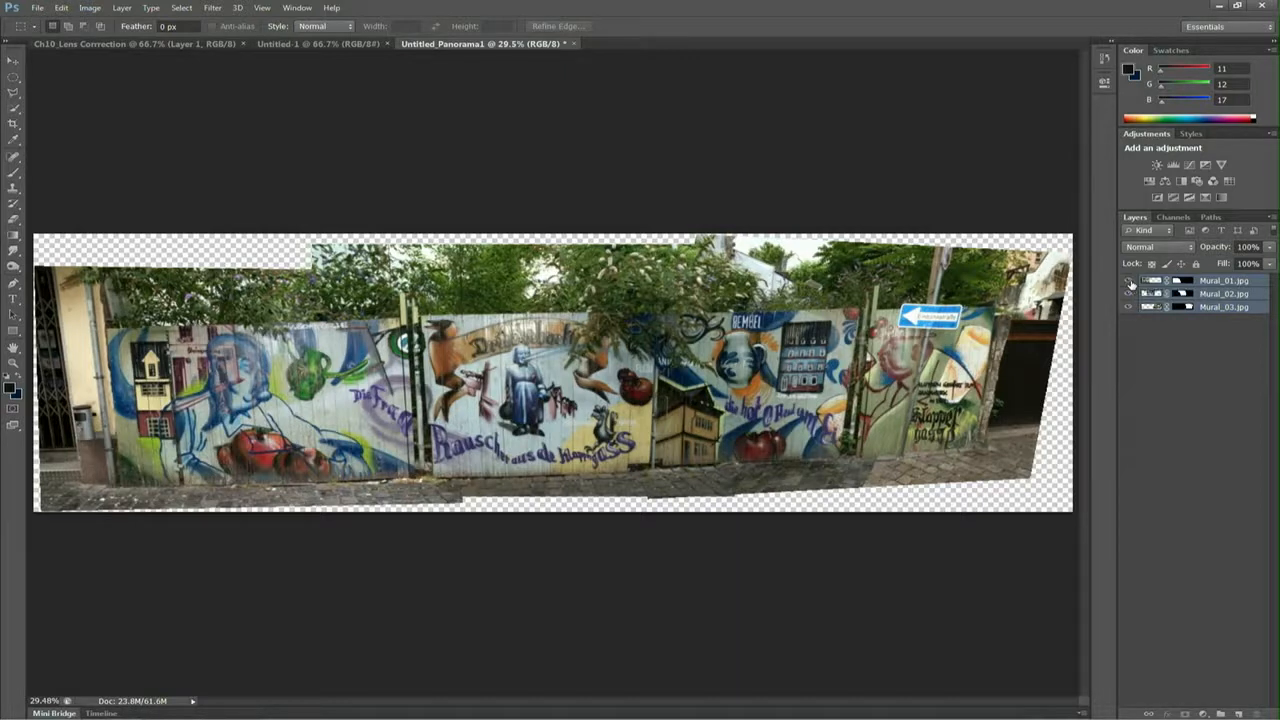
key(ctrl+e)
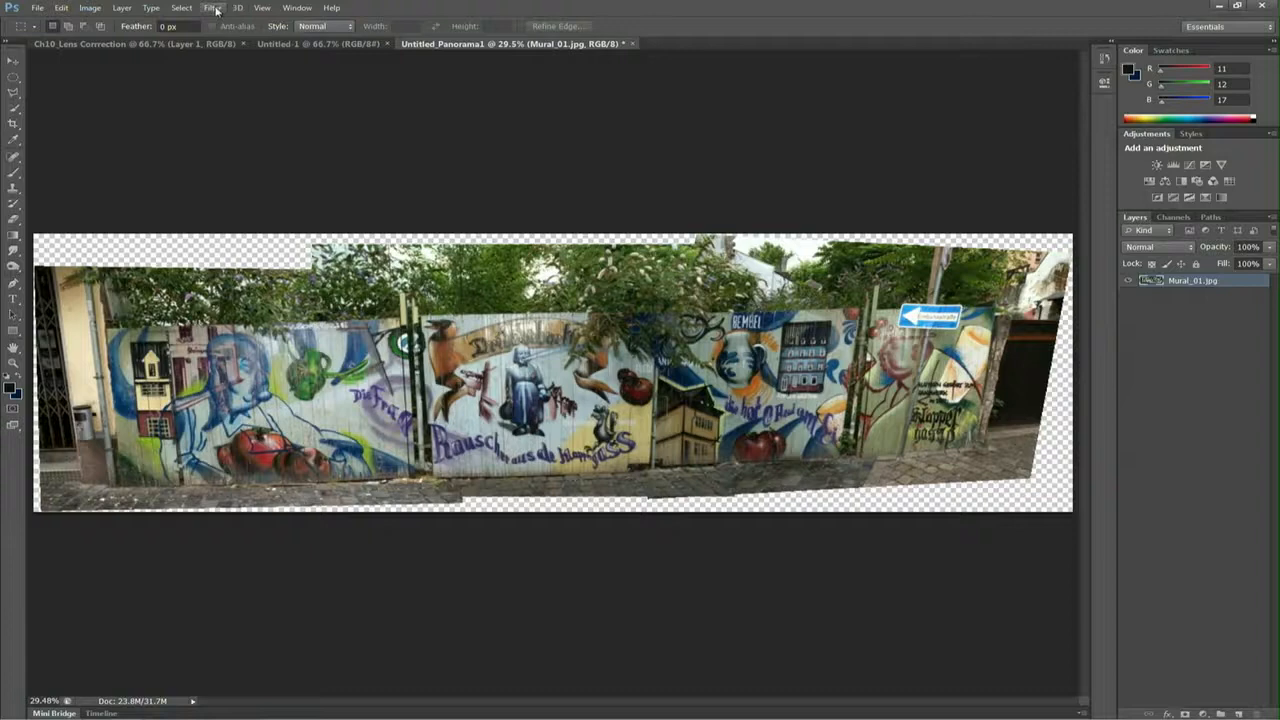
Step: Open the Adaptive Wide Angle filter on the merged panorama and set the correction to Perspective
click(214, 8)
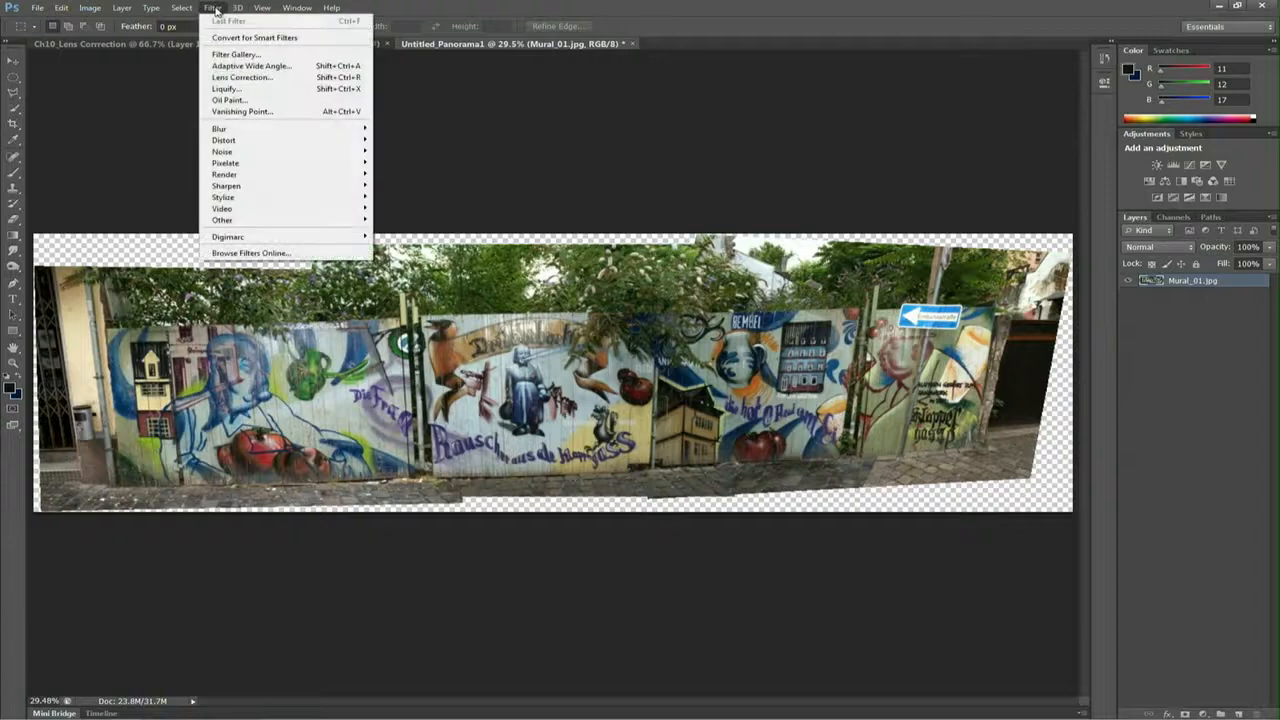
click(224, 66)
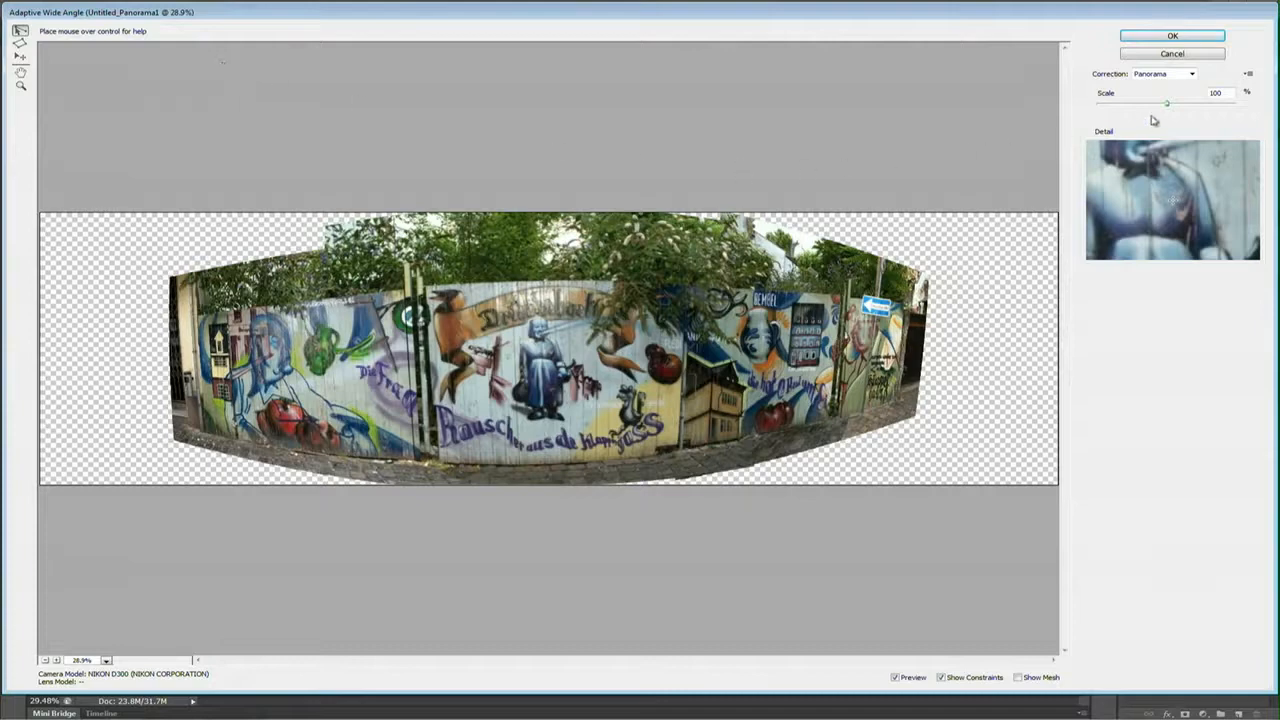
click(1192, 75)
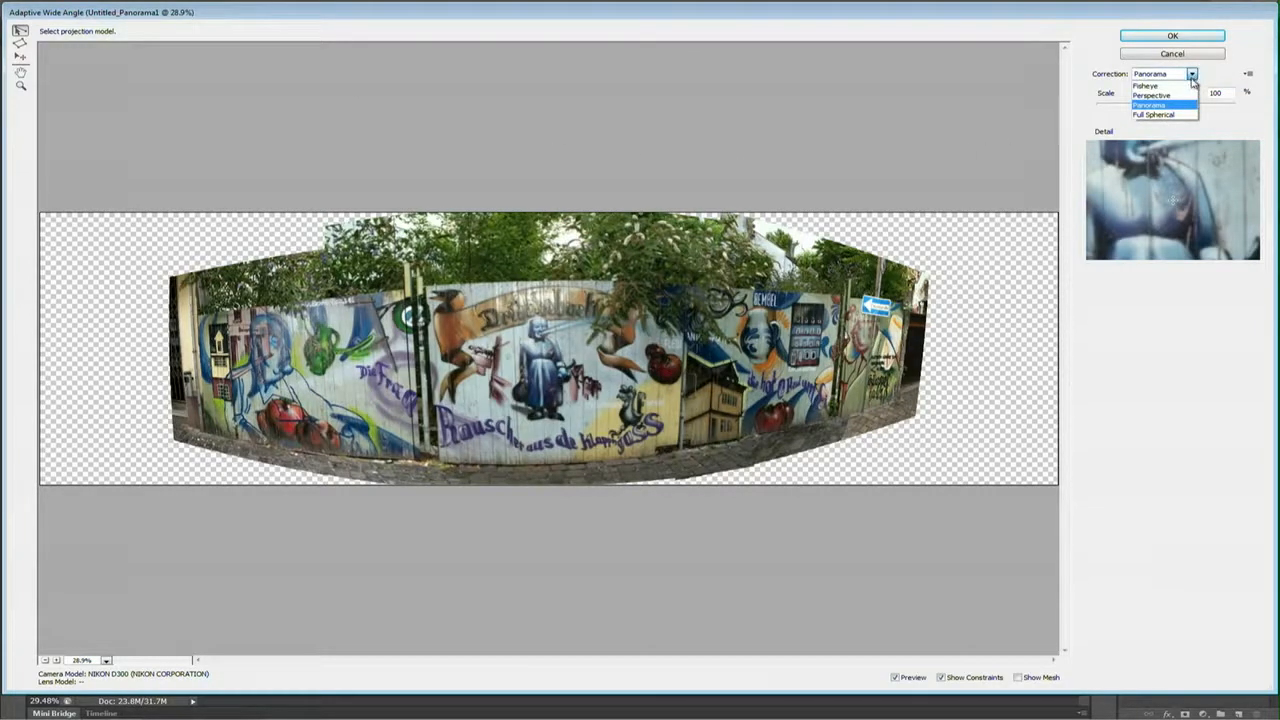
click(1152, 95)
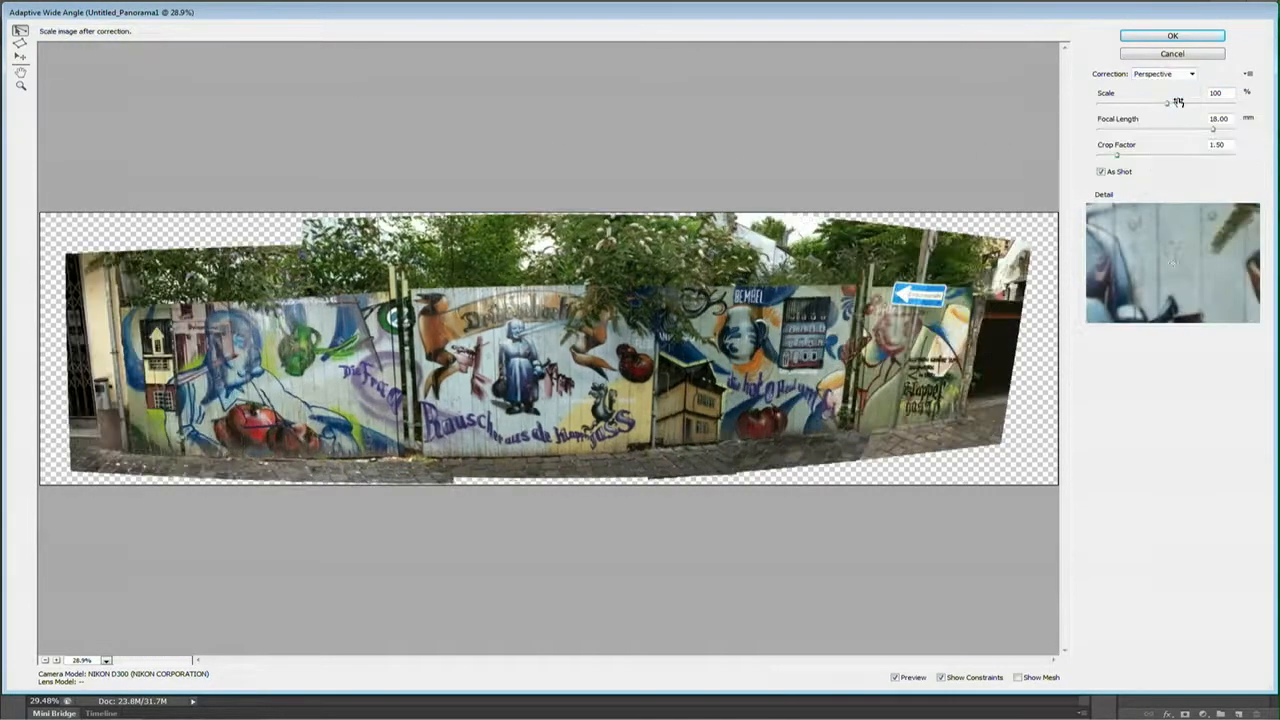
Step: Draw a closed four-corner polygon constraint around the central mural panel with the blue robed figure
click(21, 46)
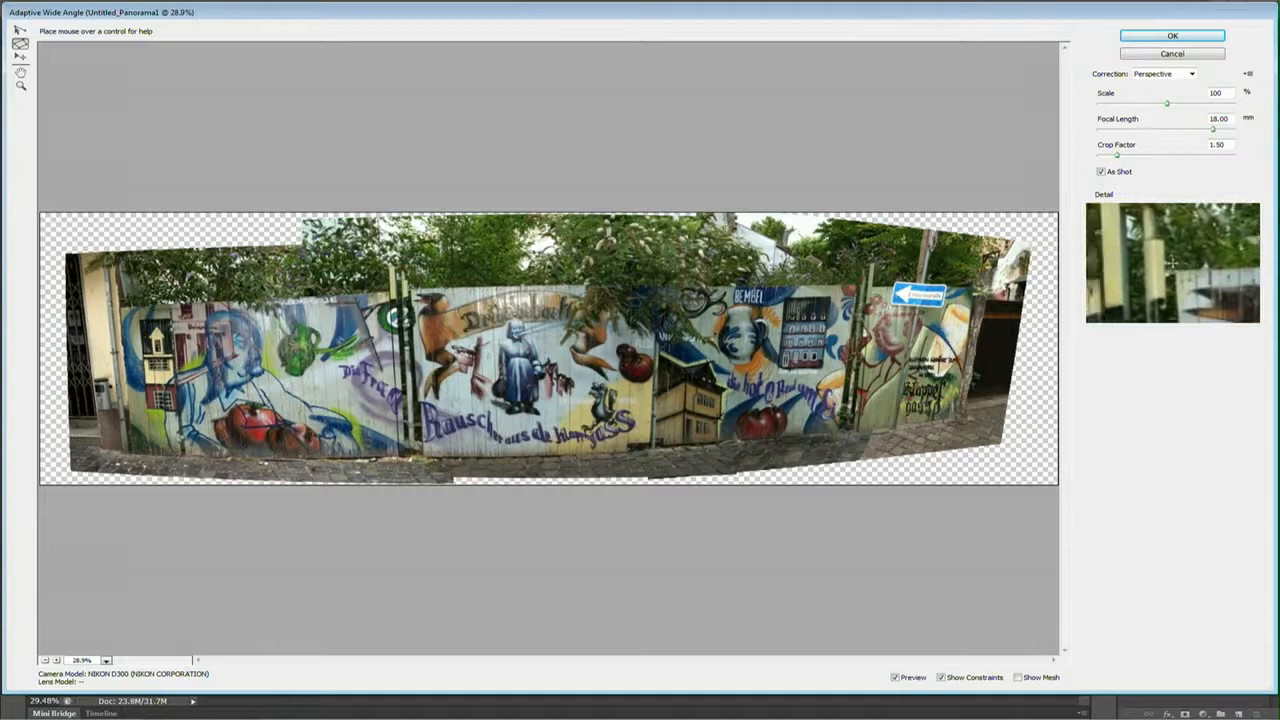
click(410, 288)
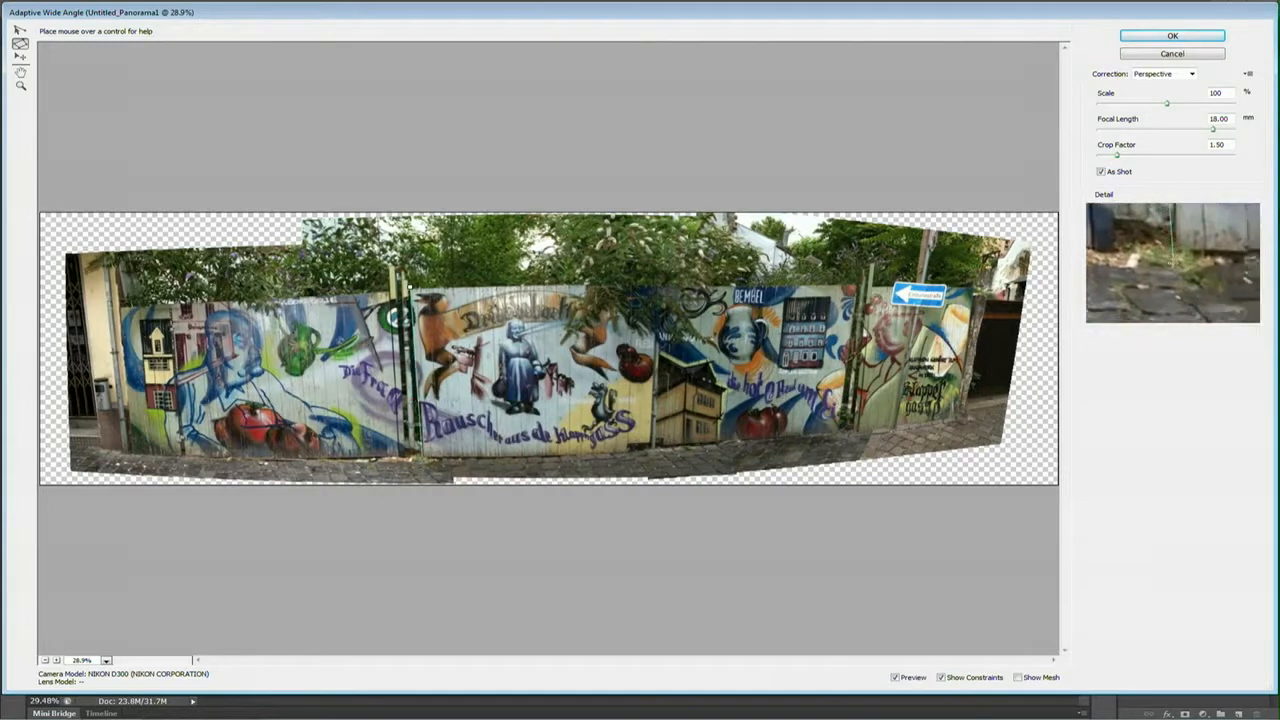
click(421, 460)
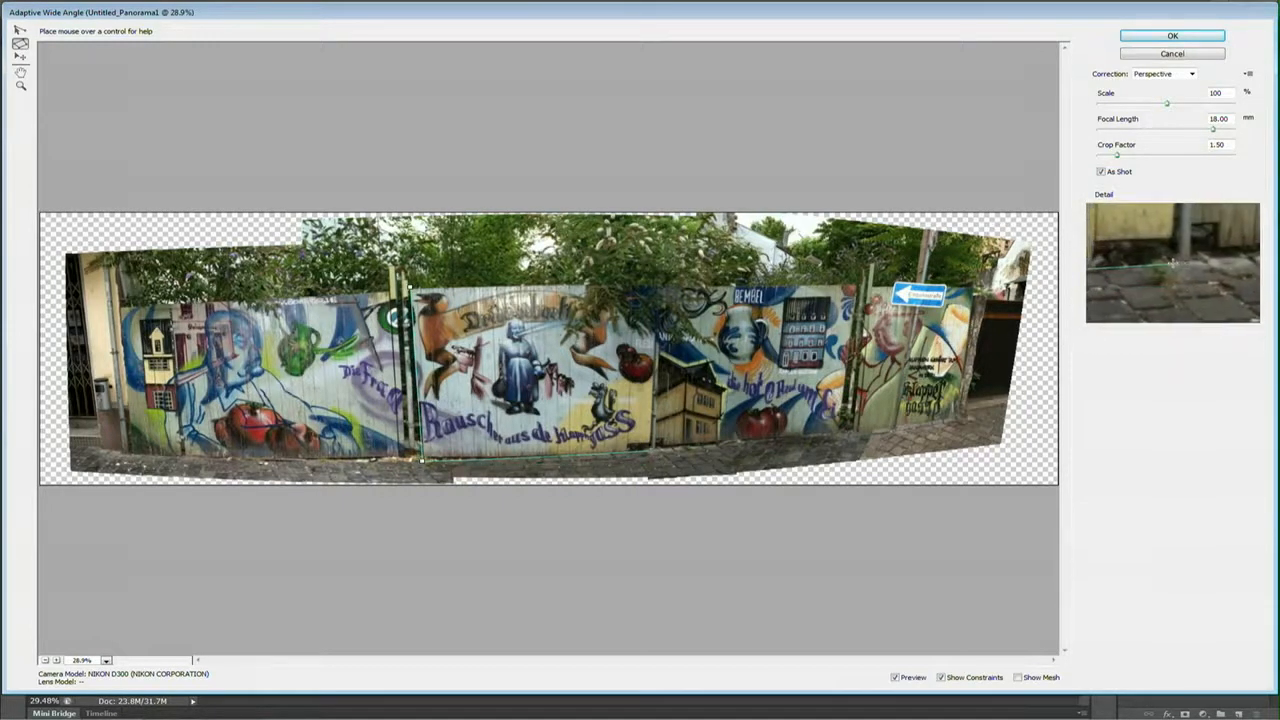
click(650, 452)
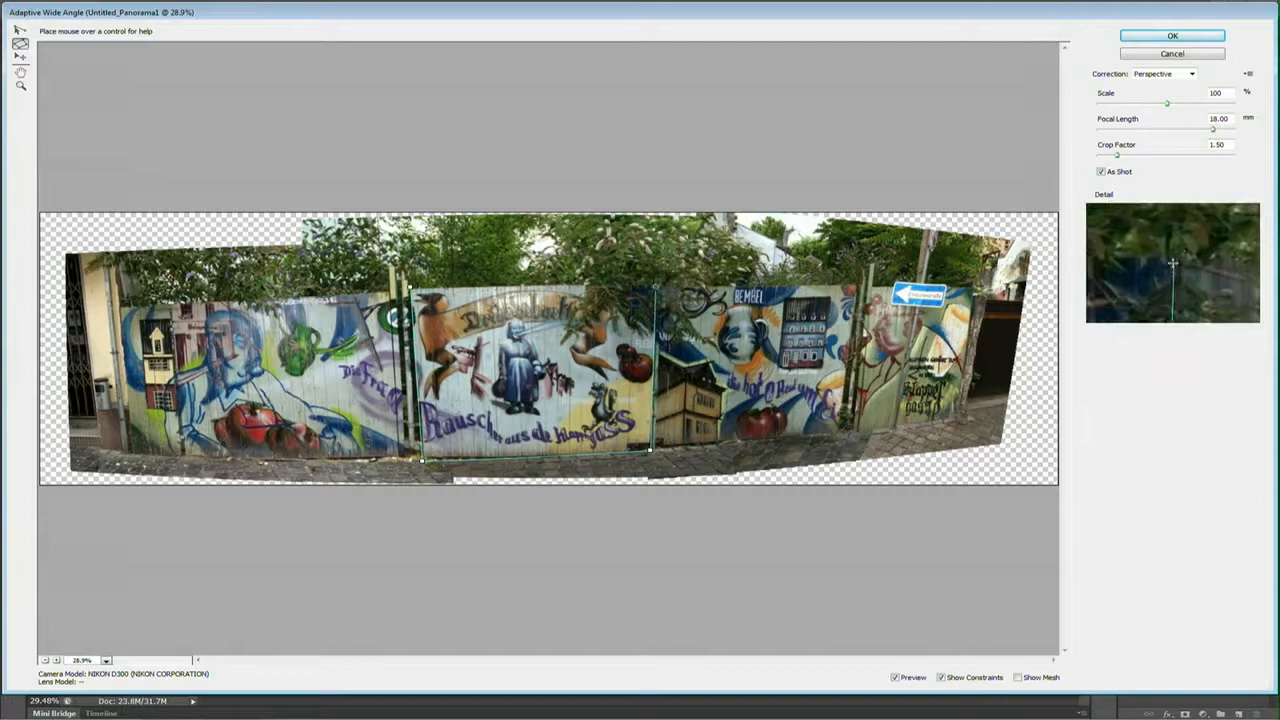
click(655, 285)
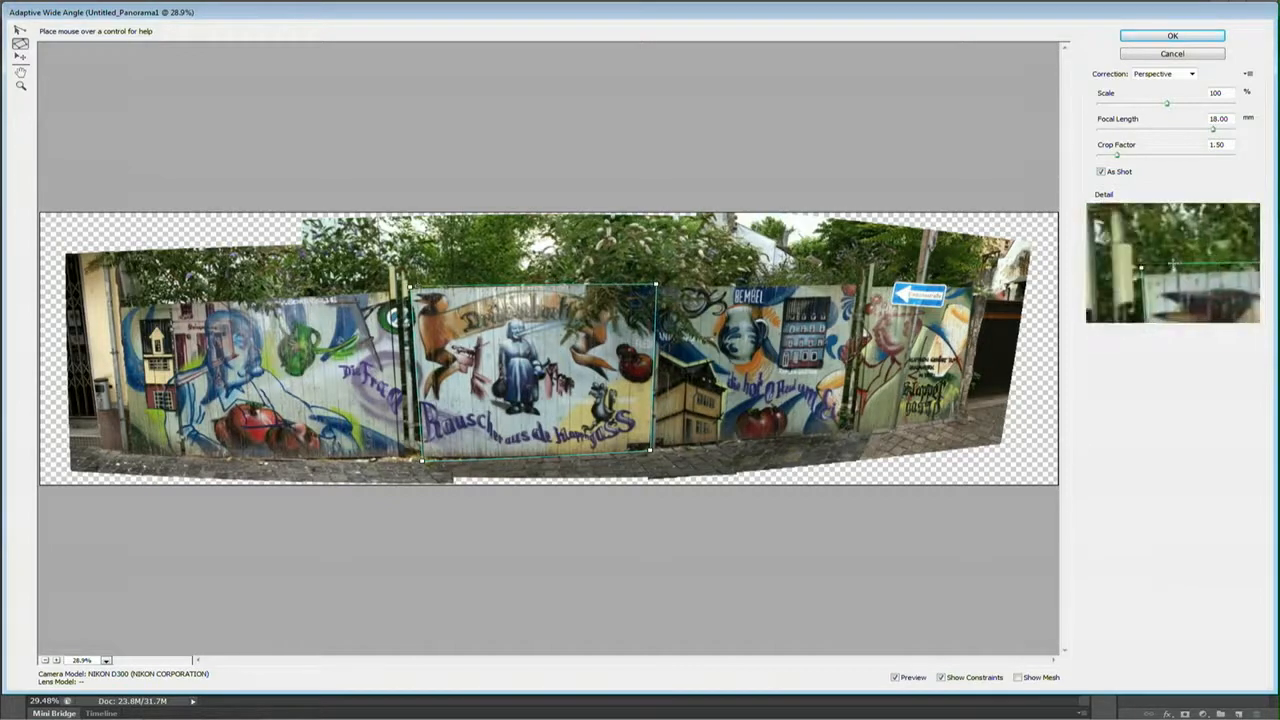
click(411, 288)
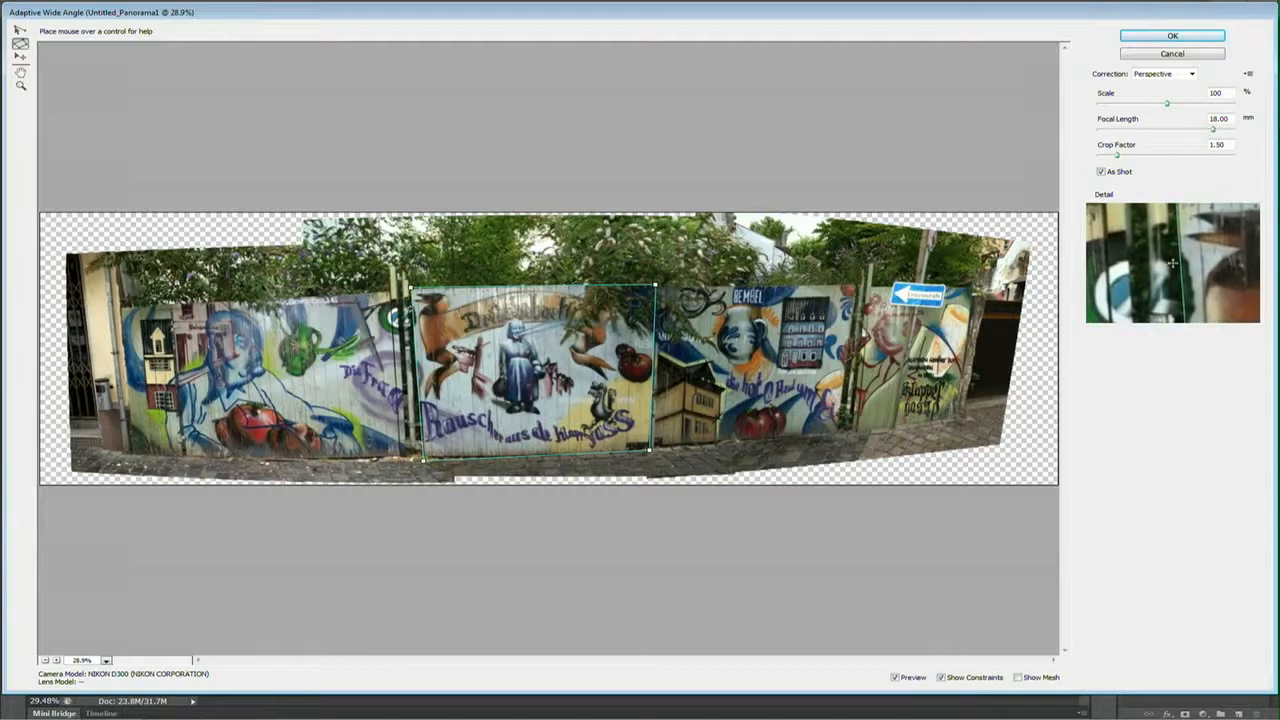
Step: Constrain the central panel's two side edges to vertical and its upper and lower edges to horizontal
shift+click(411, 308)
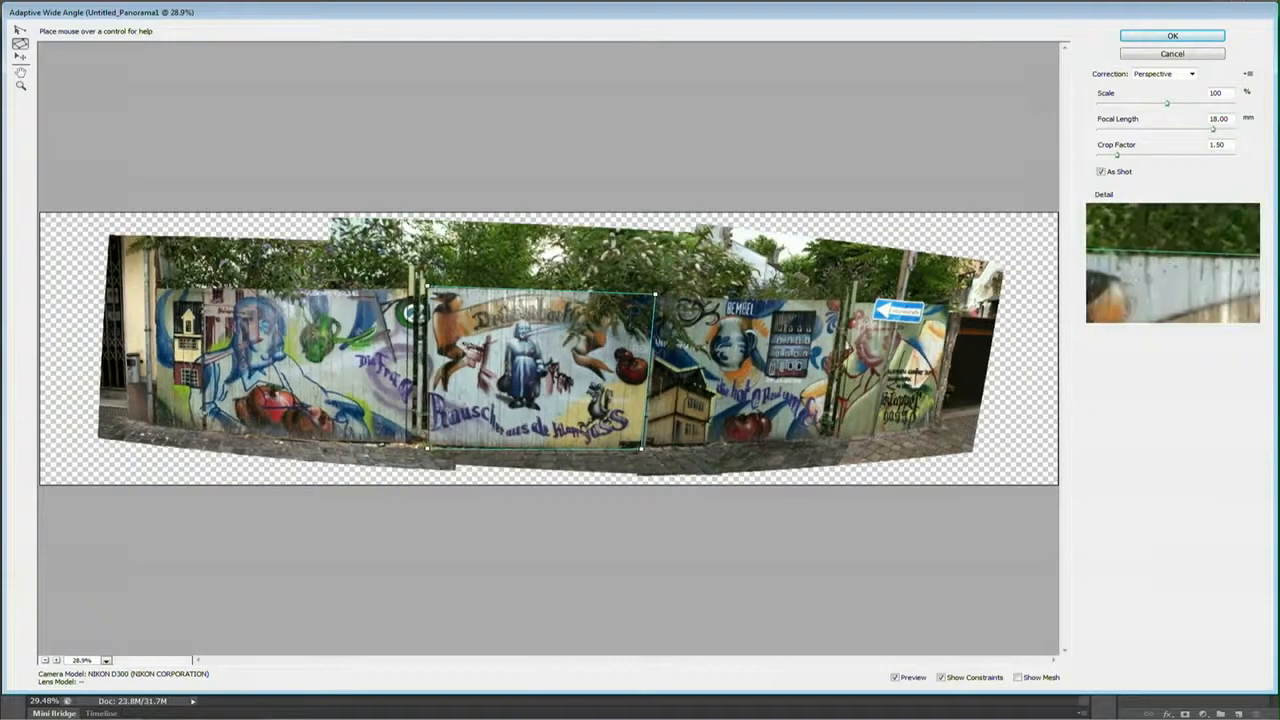
shift+click(652, 365)
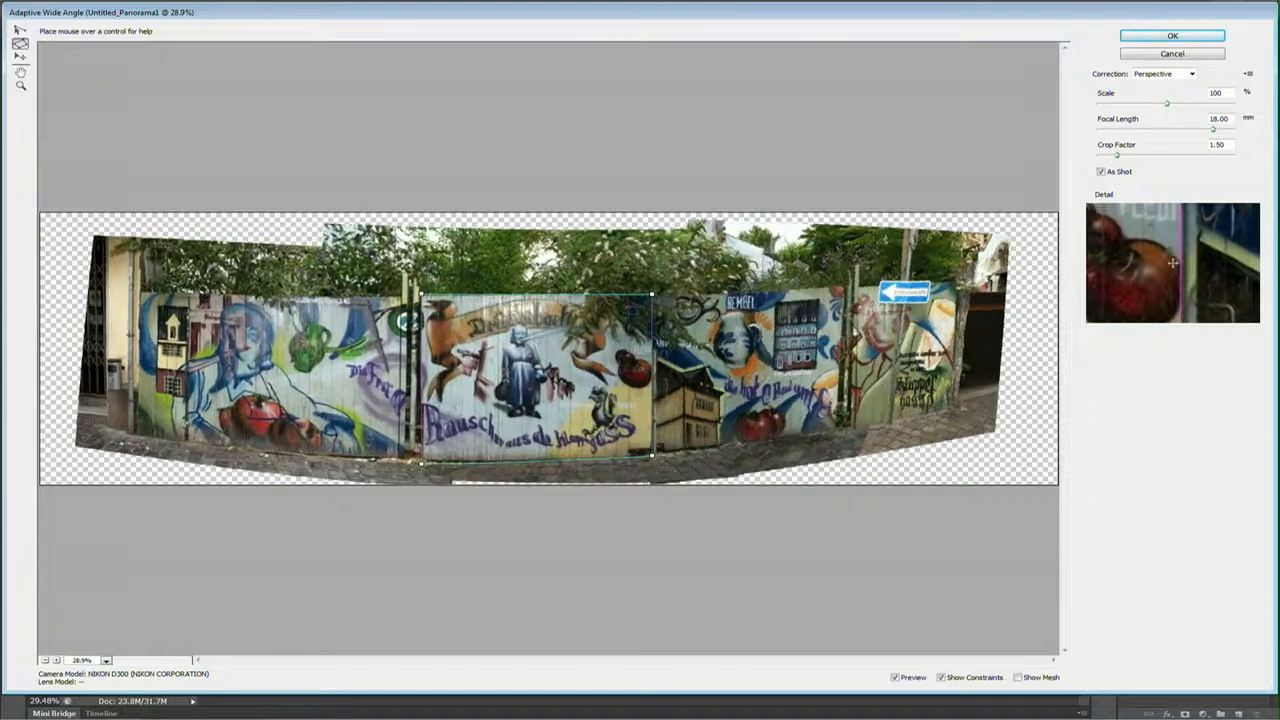
shift+click(596, 292)
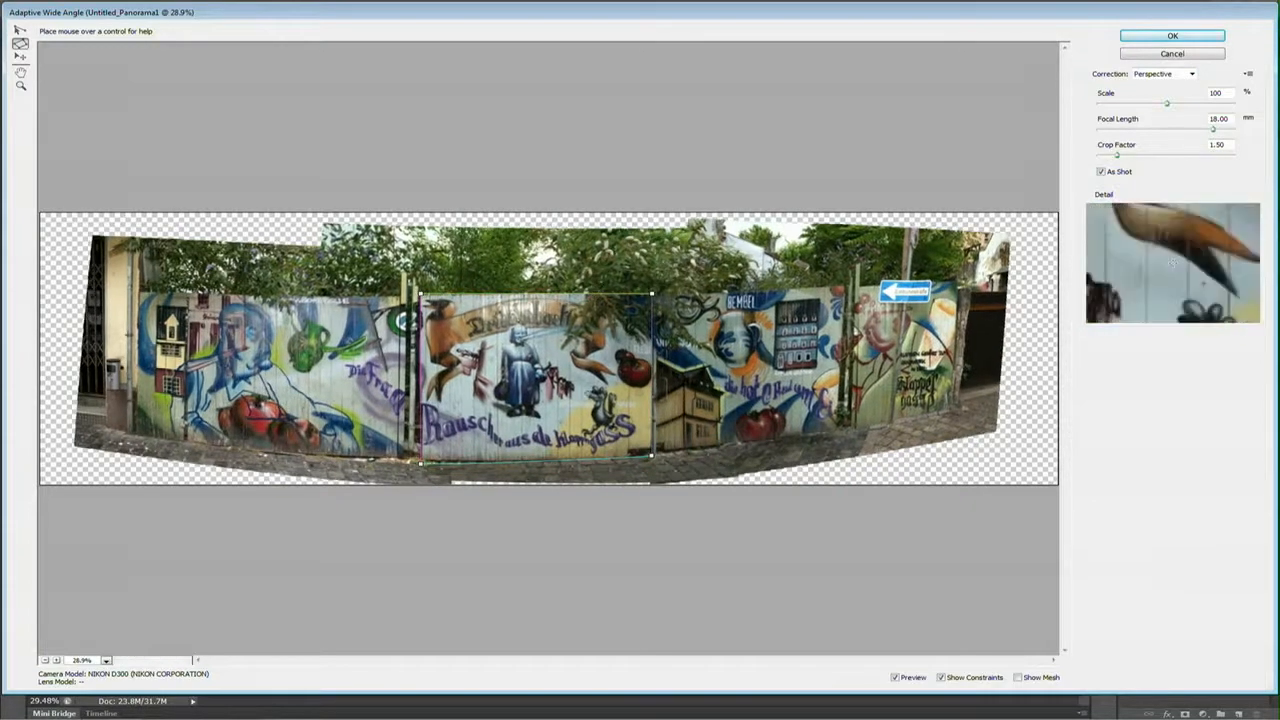
shift+click(567, 457)
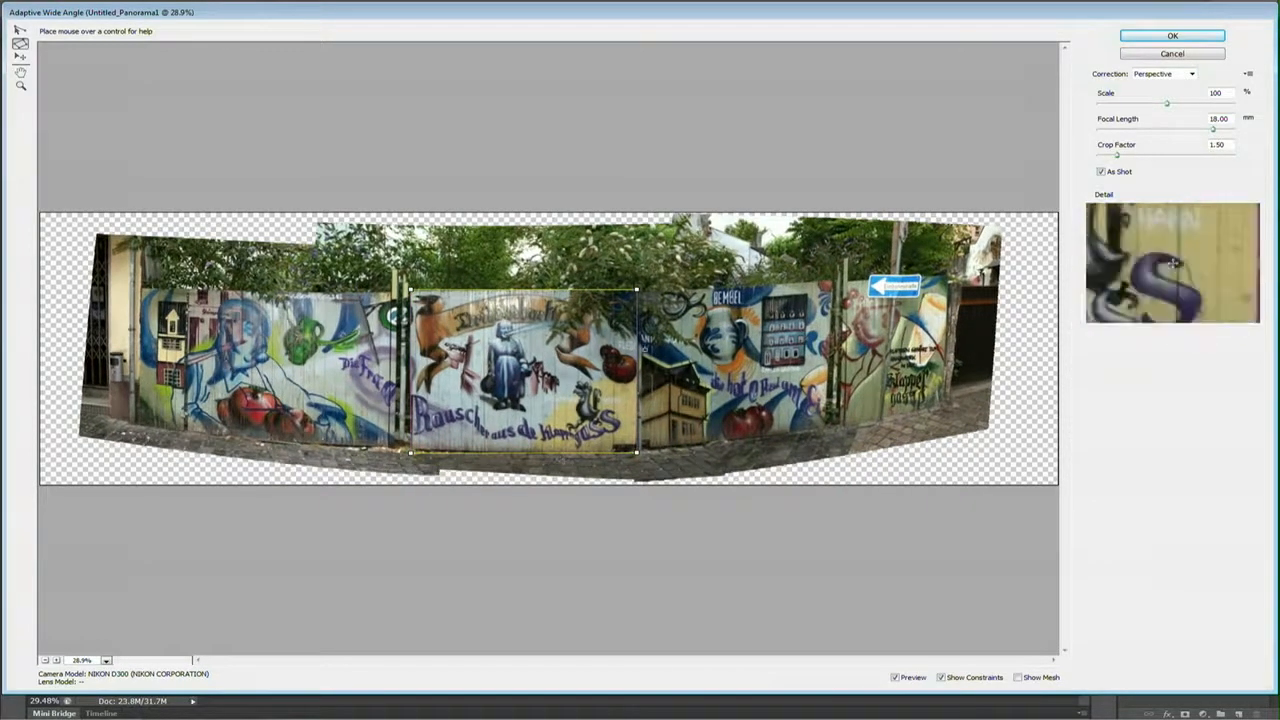
Step: Draw a closed four-corner polygon constraint around the BEMBEL panel with the timbered house
click(644, 292)
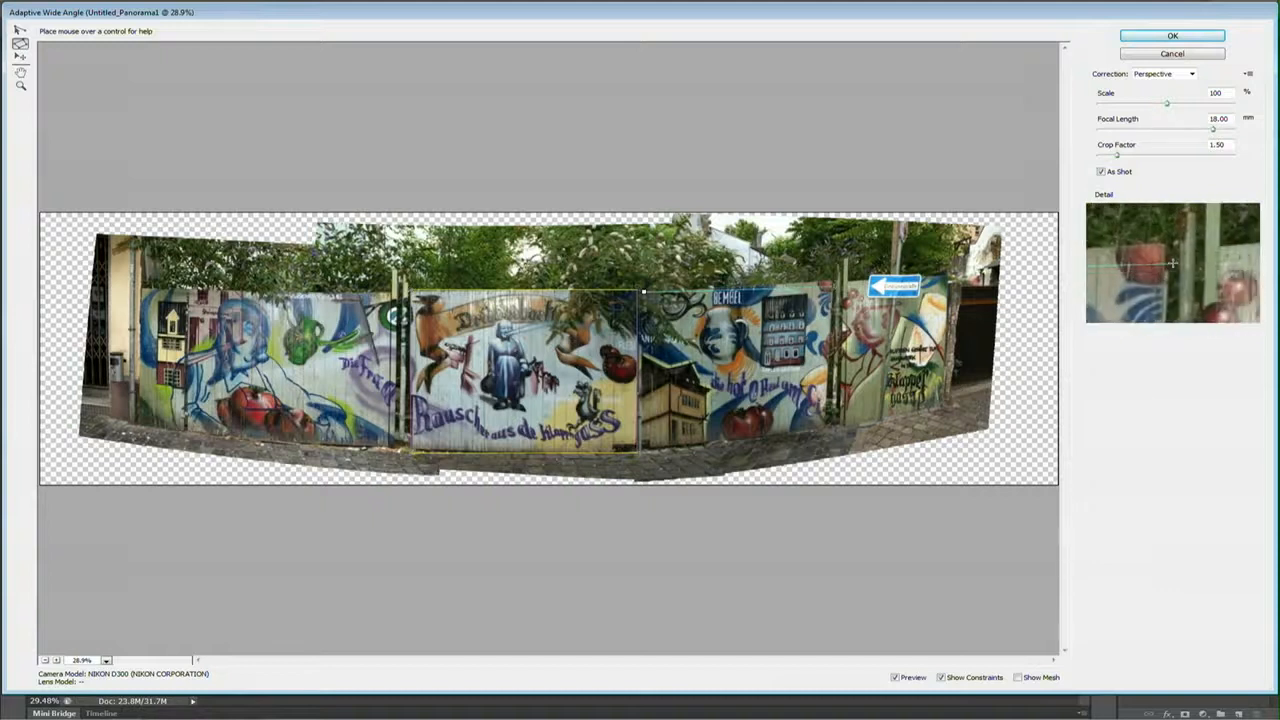
click(833, 282)
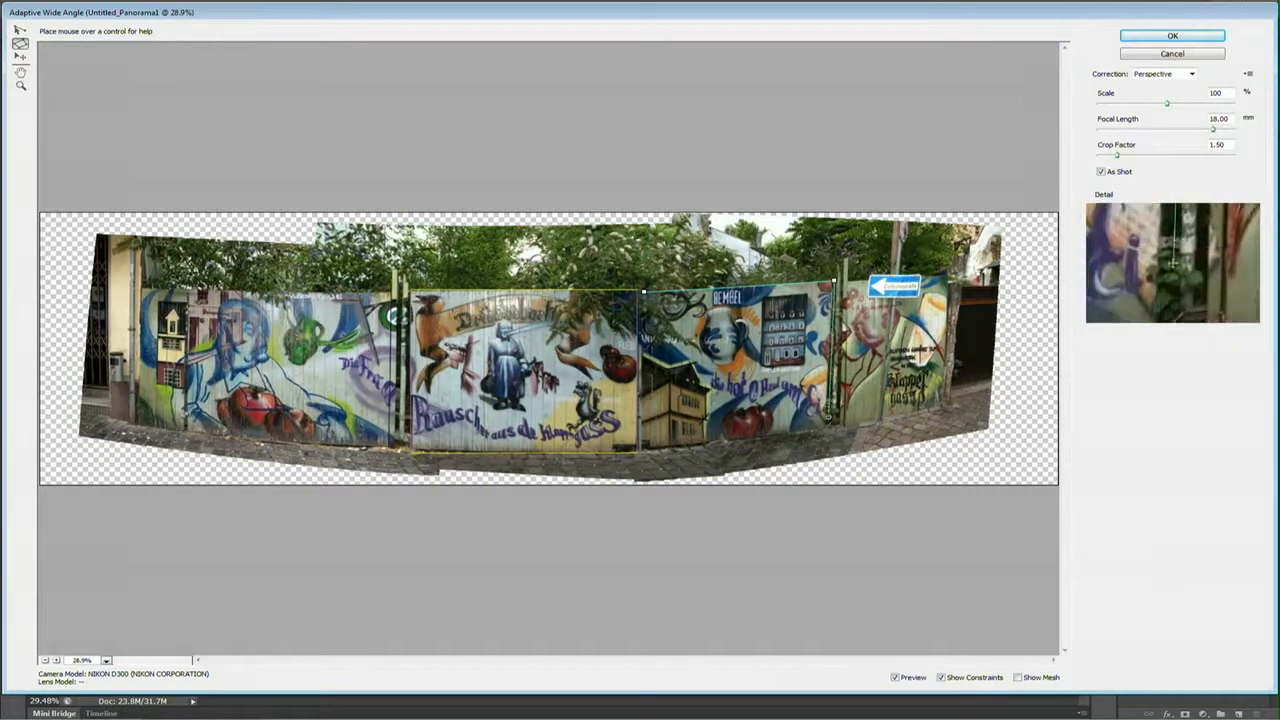
click(825, 430)
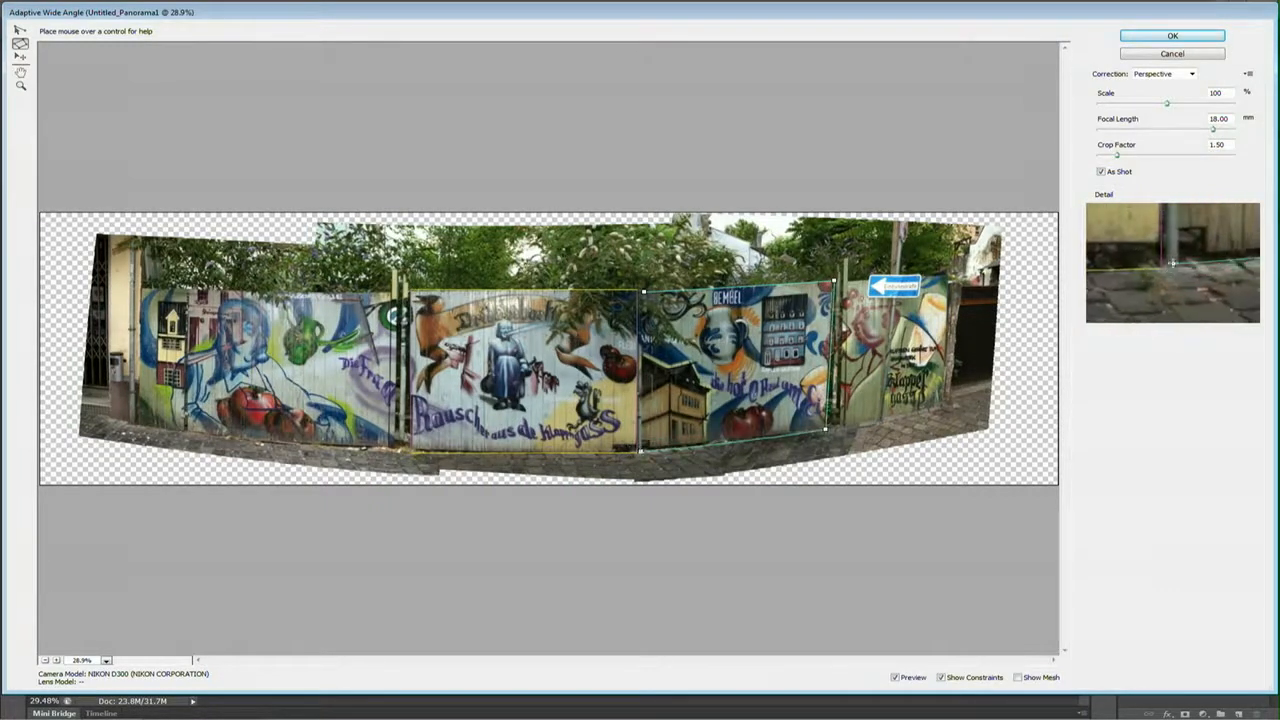
click(640, 450)
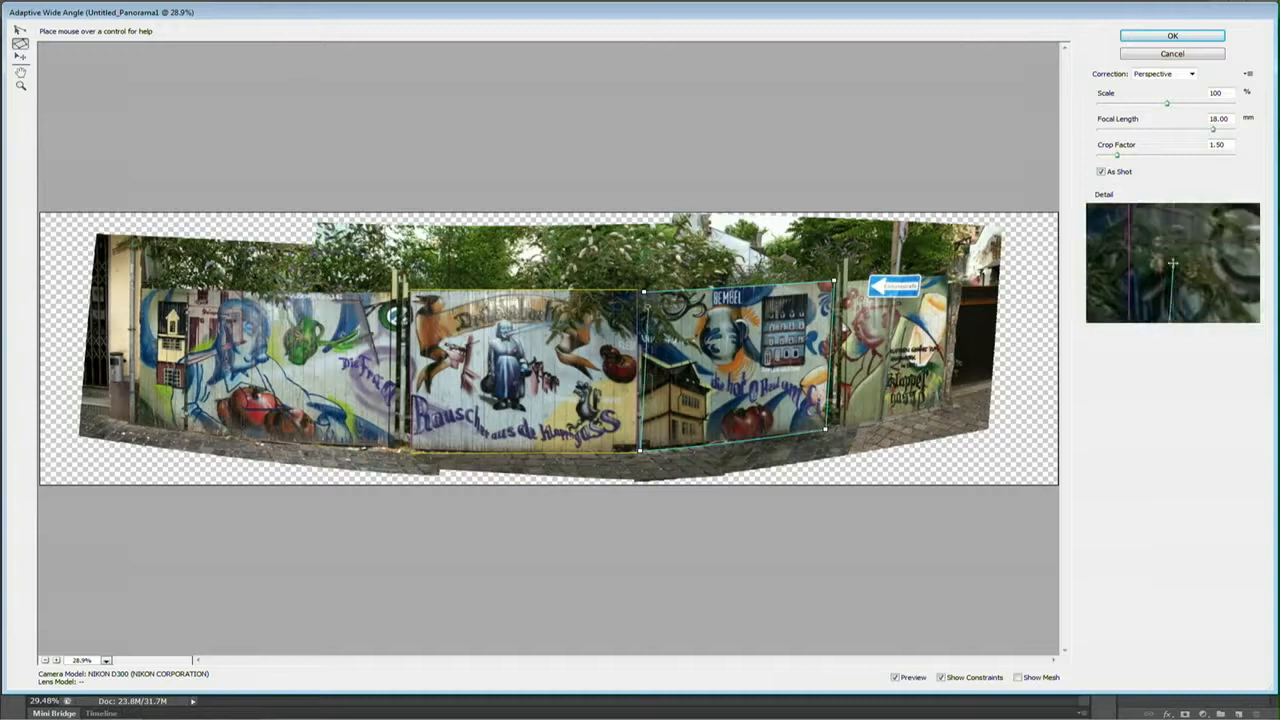
click(644, 292)
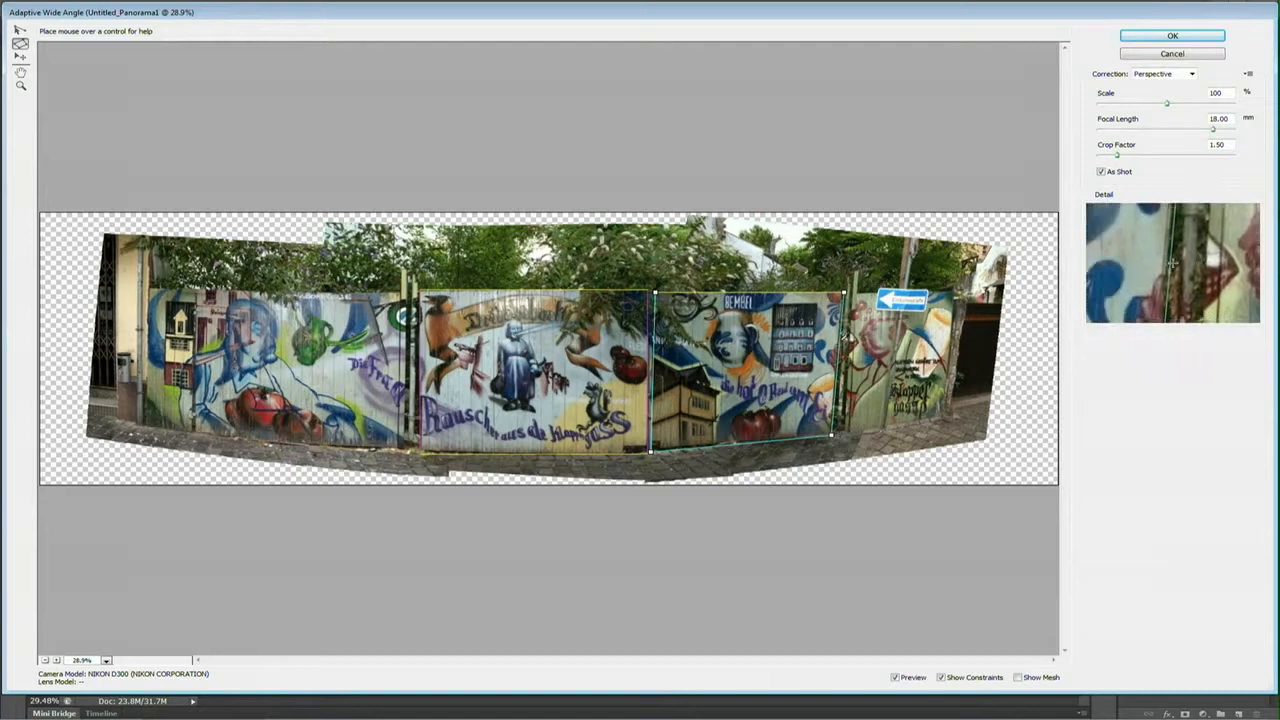
Step: Constrain the BEMBEL panel's side edges to vertical and its lower edge to horizontal
shift+click(843, 338)
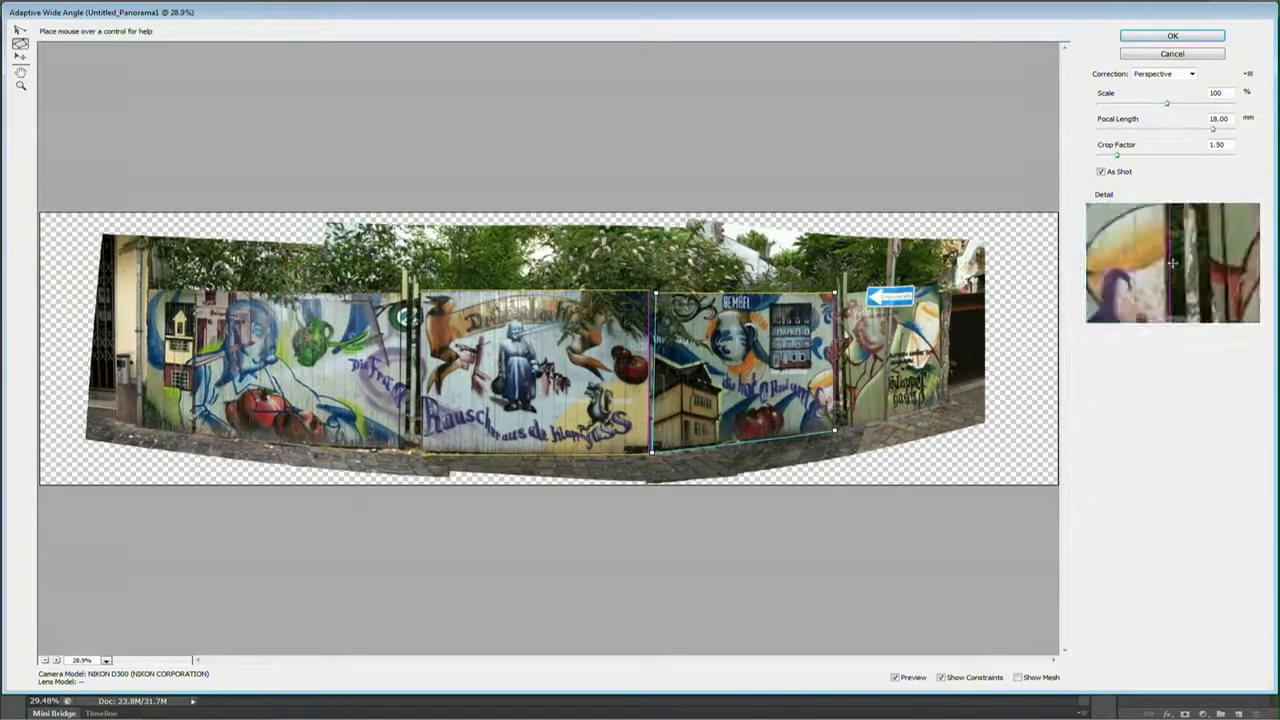
shift+click(757, 441)
shift+click(628, 392)
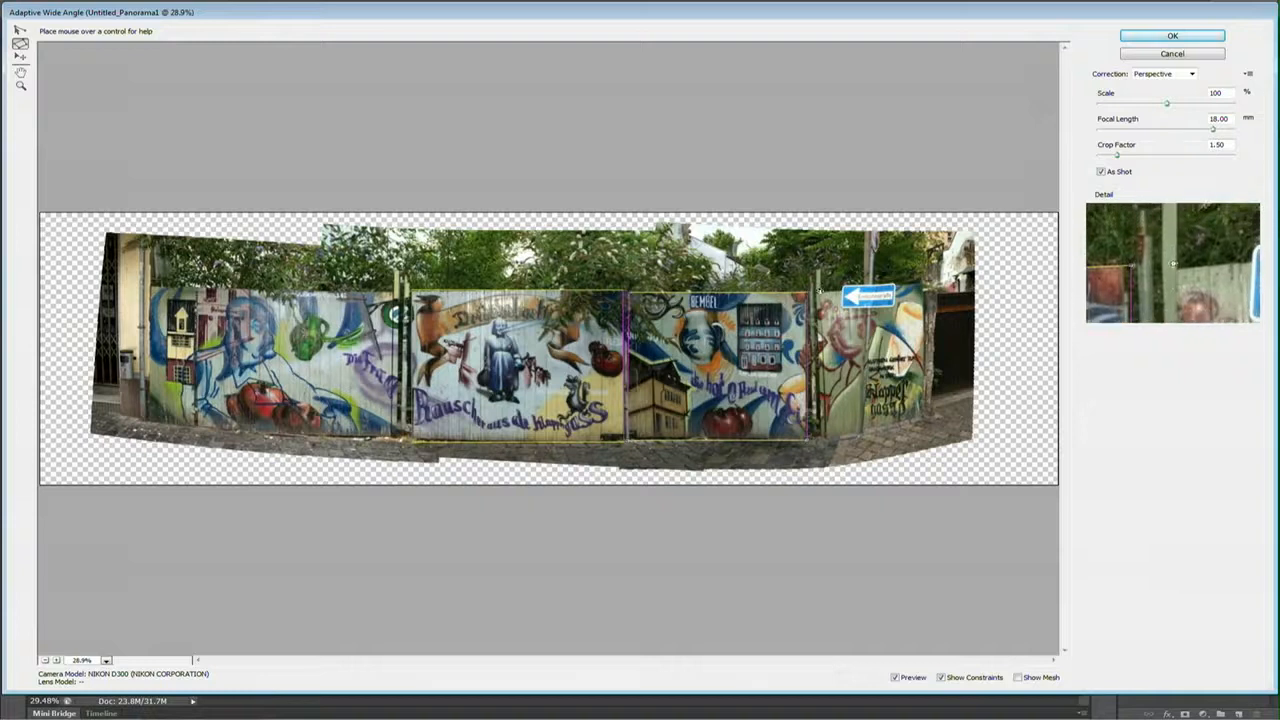
Step: Outline the panel behind the blue arrow sign with a polygon constraint and straighten its edges to vertical and horizontal
click(930, 279)
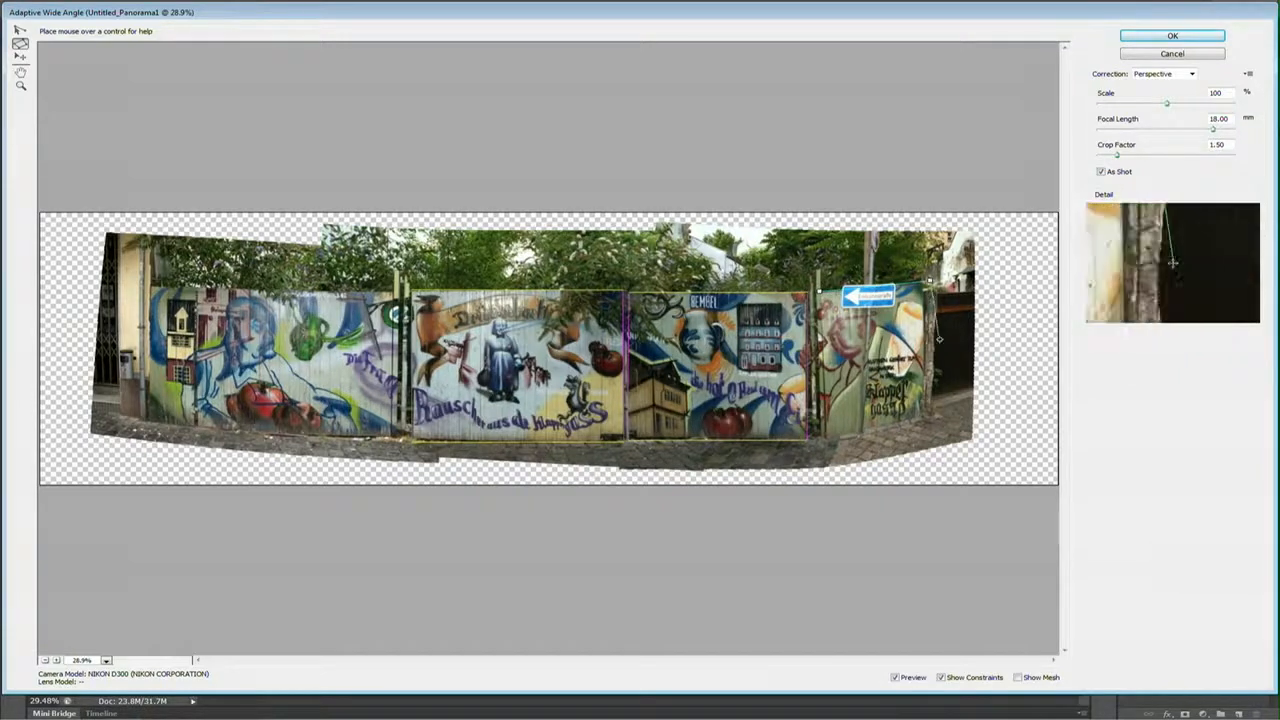
click(929, 415)
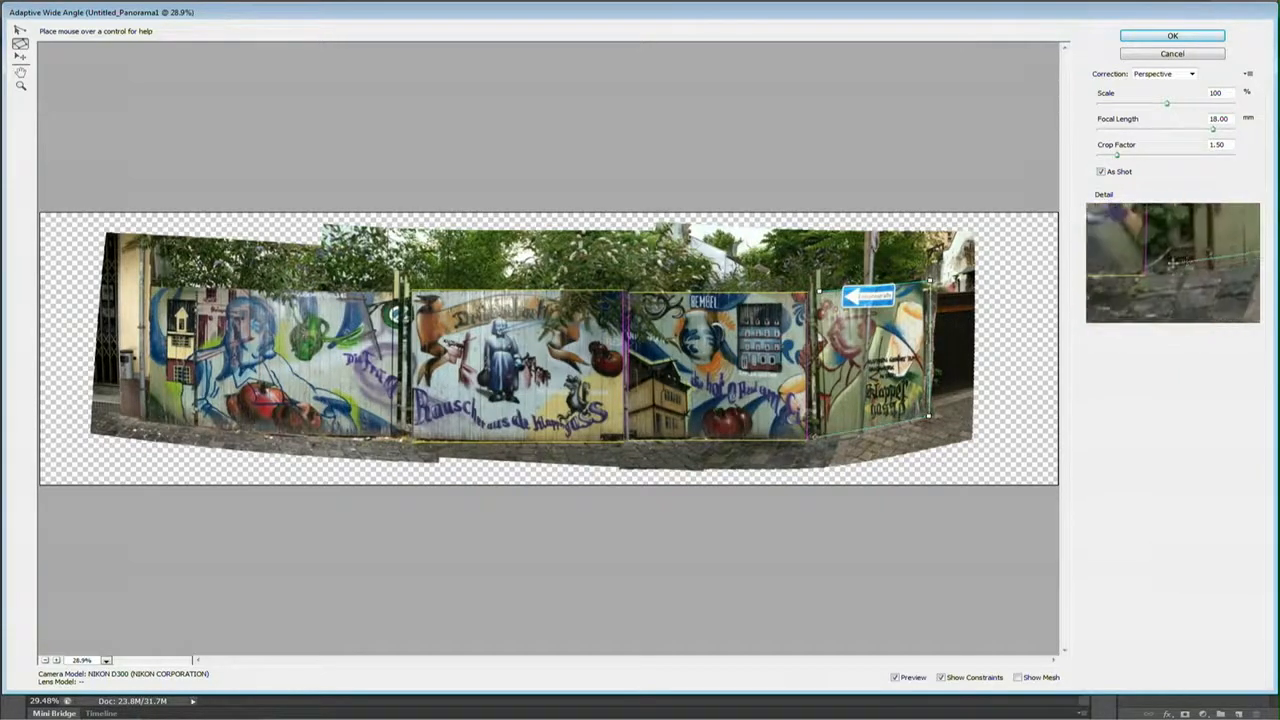
click(822, 440)
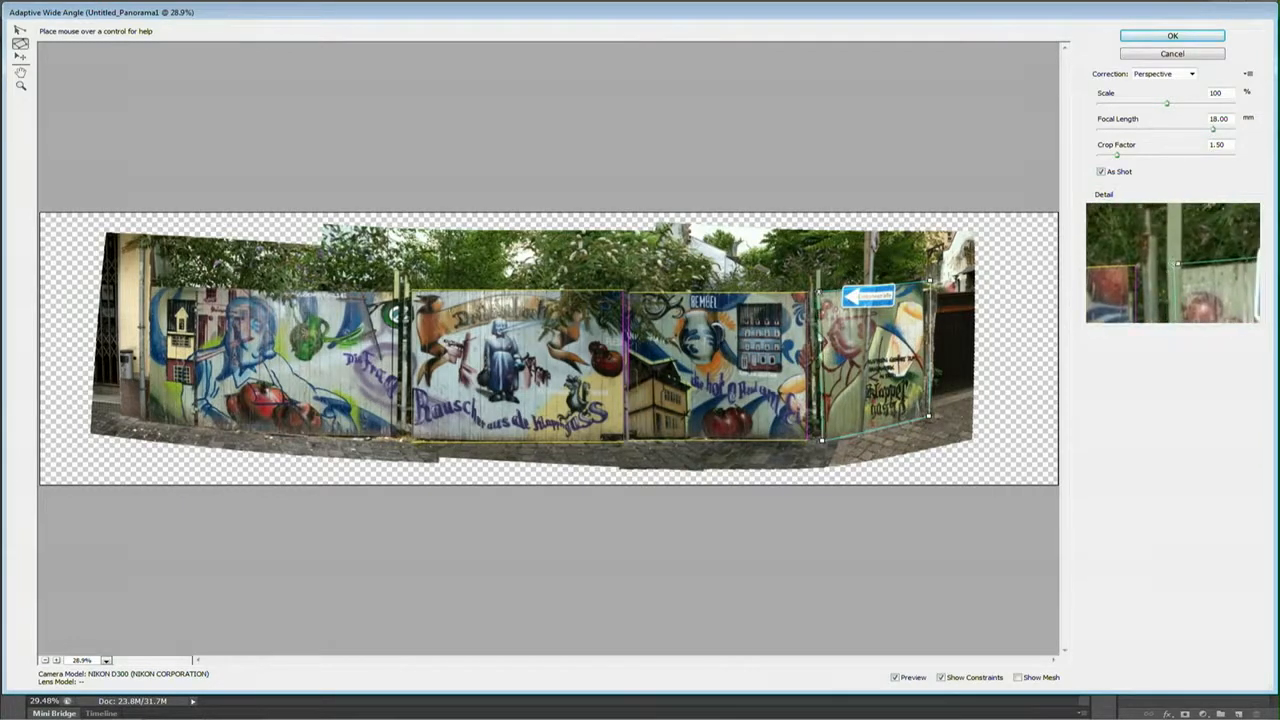
click(821, 292)
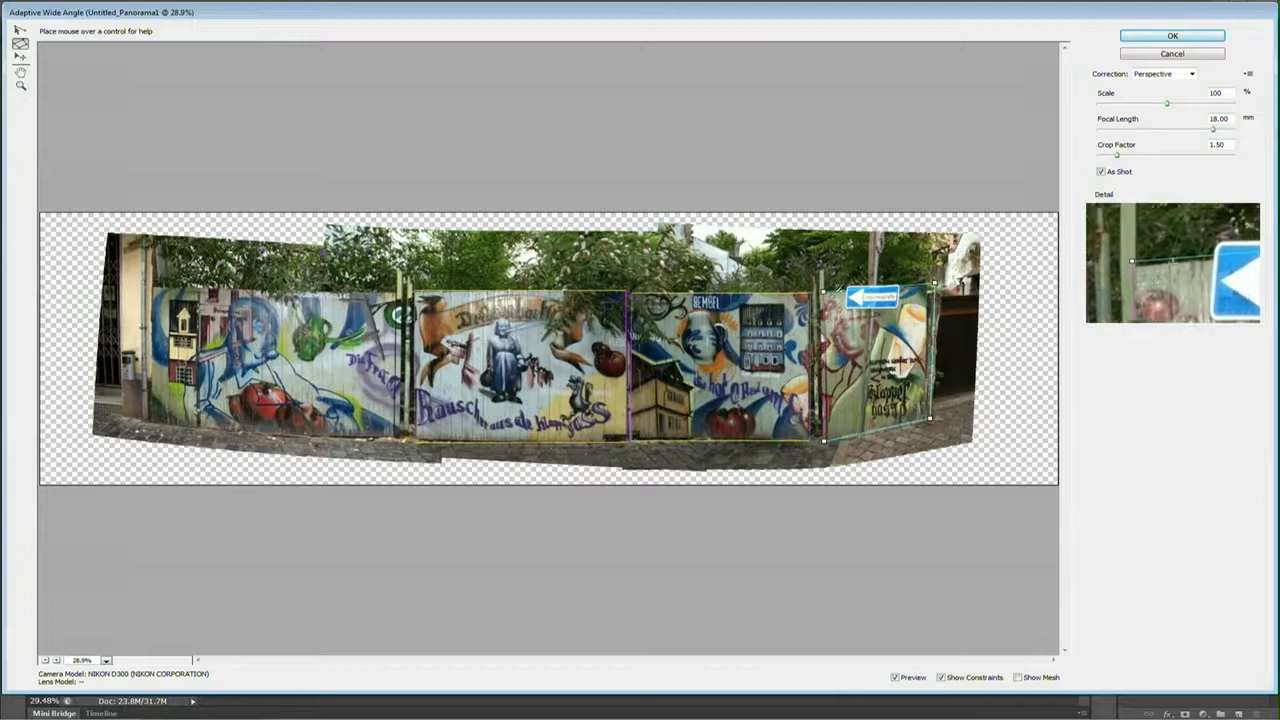
shift+click(937, 332)
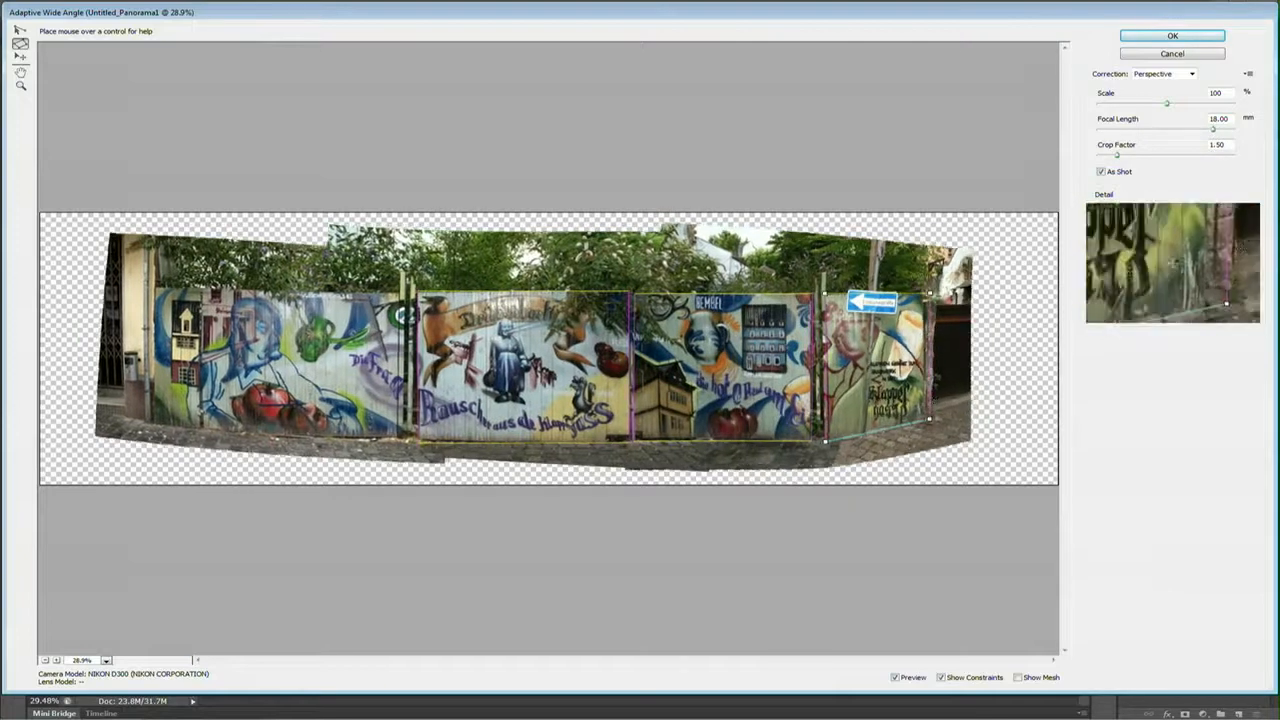
shift+click(878, 425)
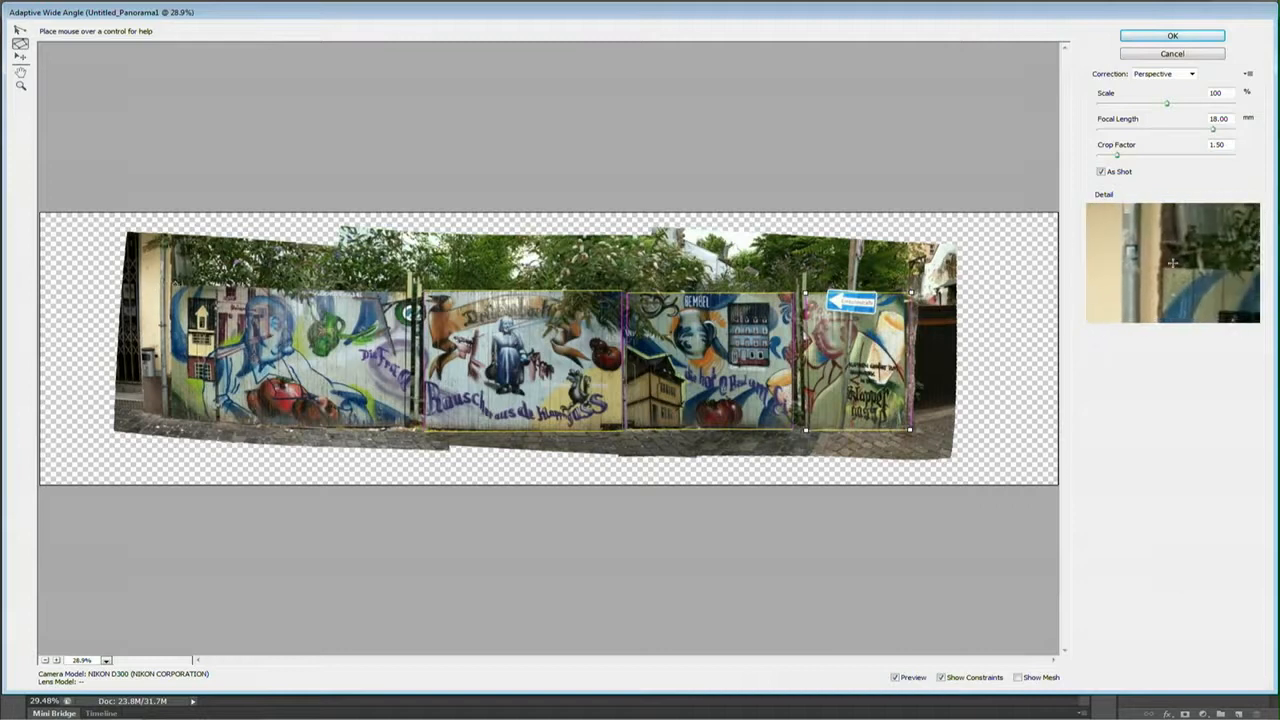
Step: Outline the tomato mural panel beside the building doorway with a closed polygon constraint and straighten its edges to vertical and horizontal
click(173, 287)
click(411, 291)
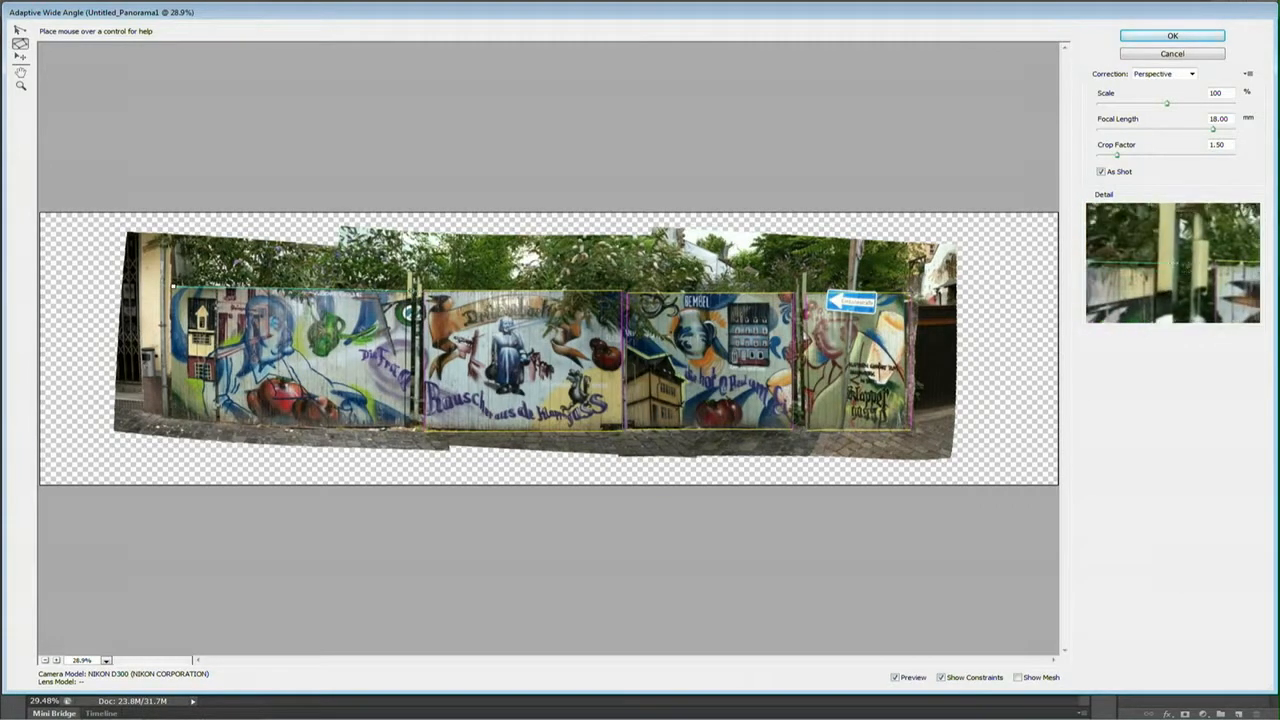
click(411, 428)
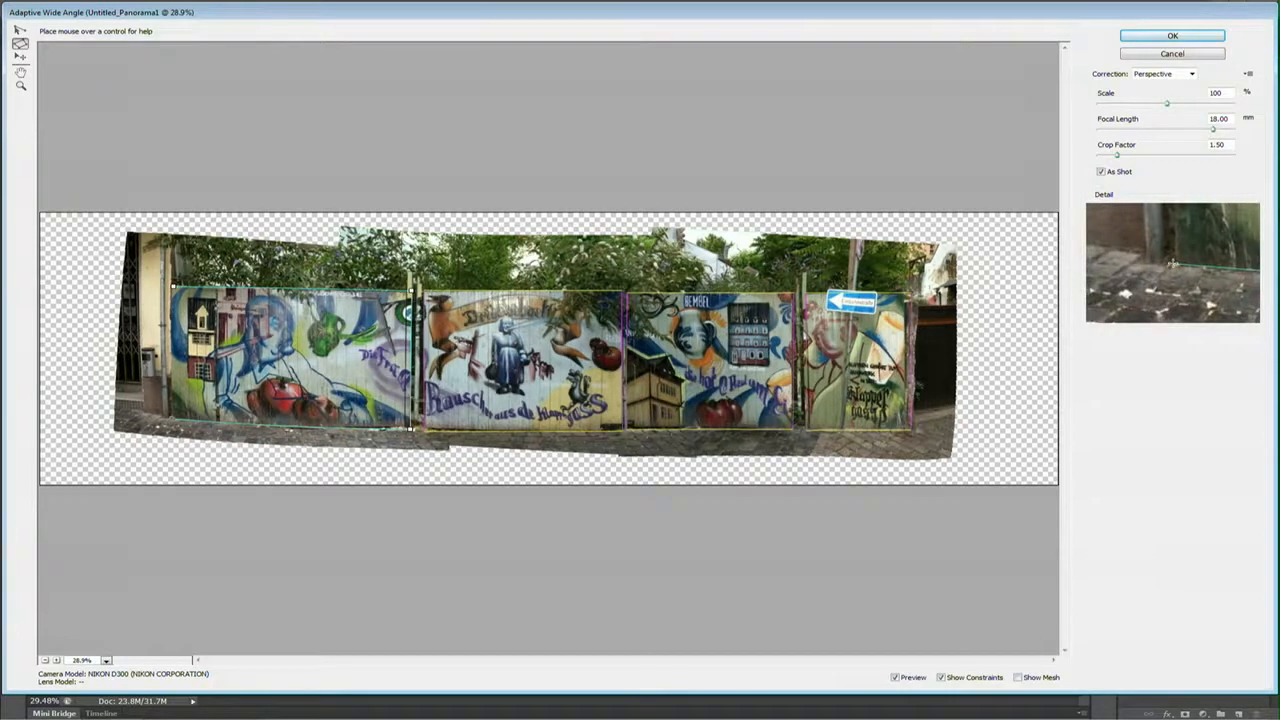
click(172, 421)
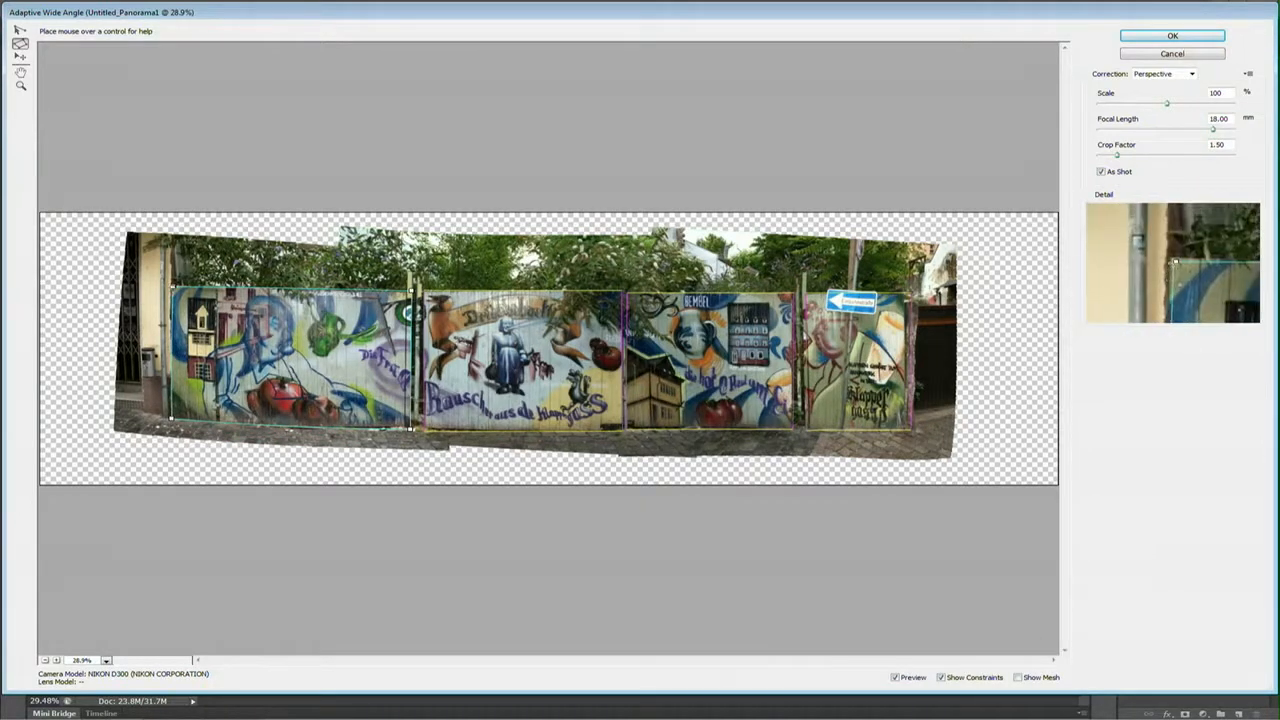
click(172, 289)
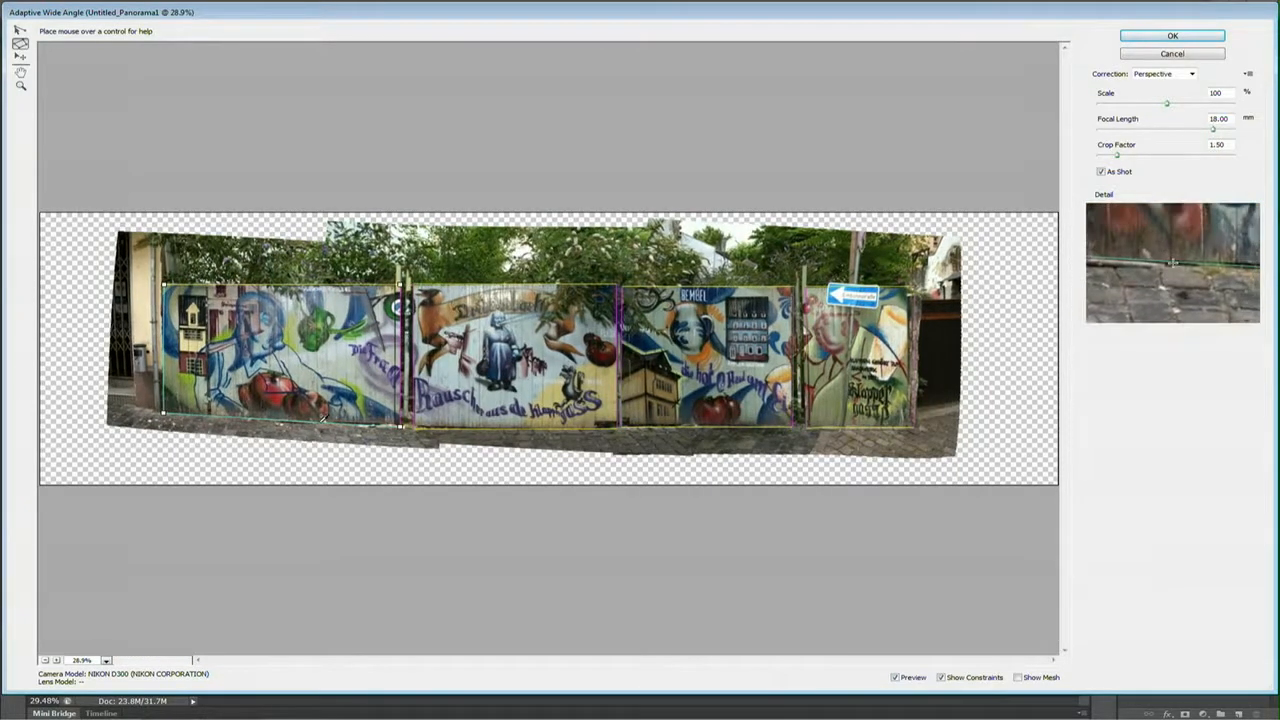
shift+click(322, 418)
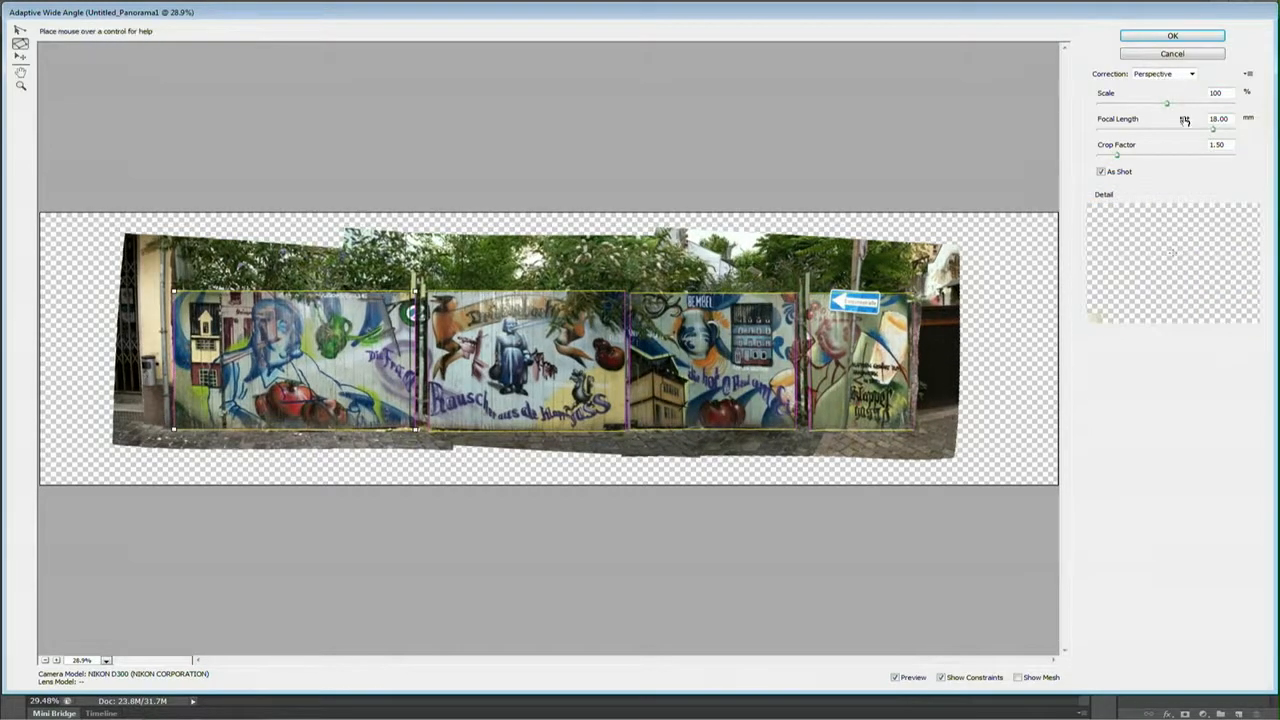
Step: Compare the panorama with and without the correction preview, and apply the filter with the correction preview enabled
click(896, 679)
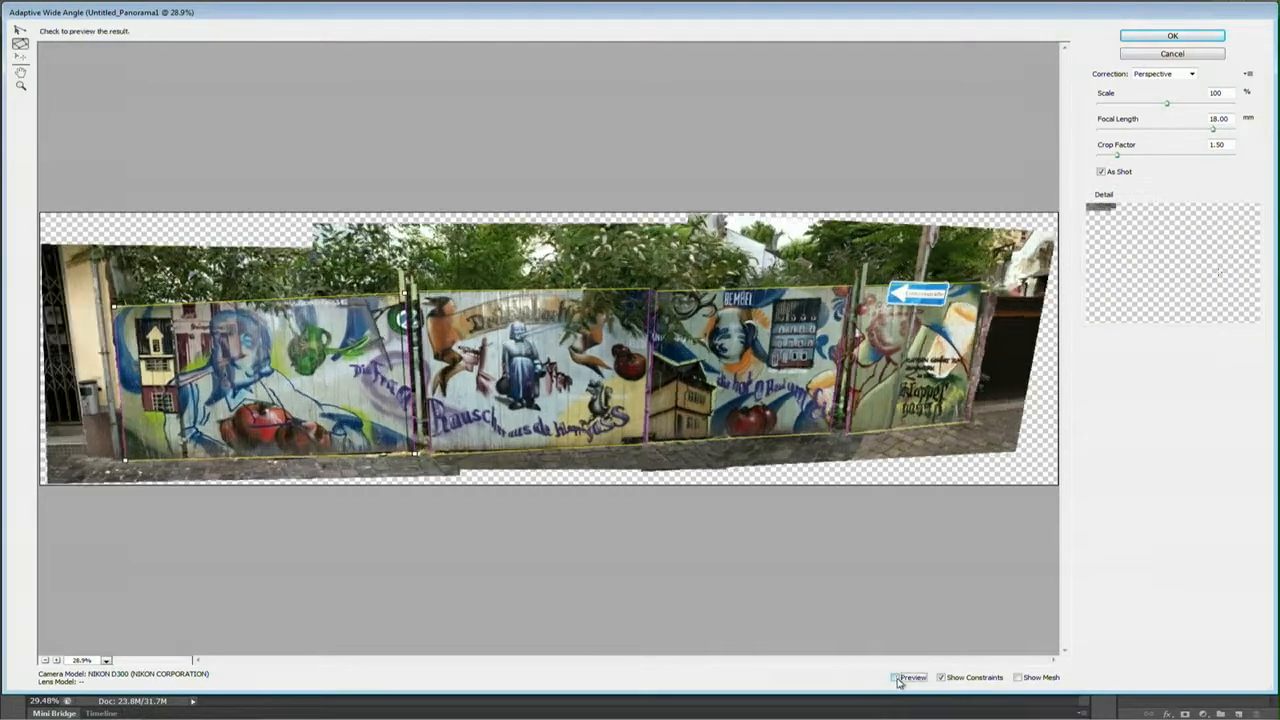
click(896, 678)
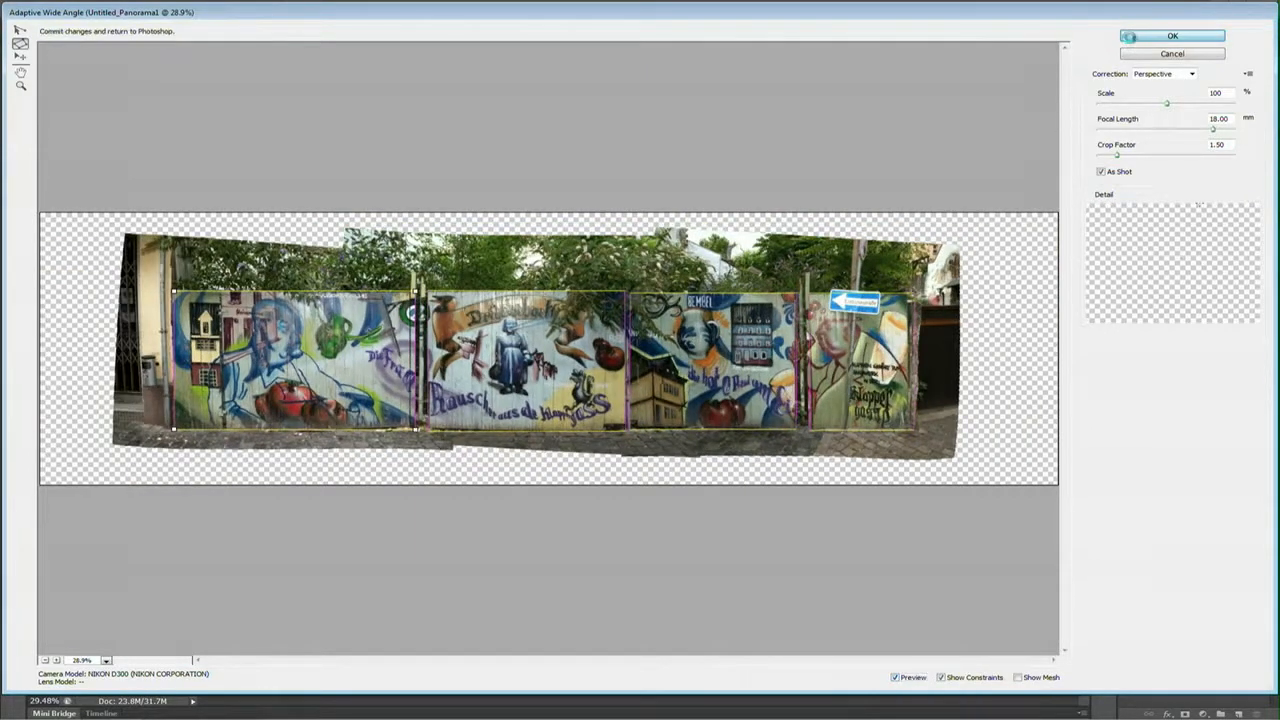
click(1128, 36)
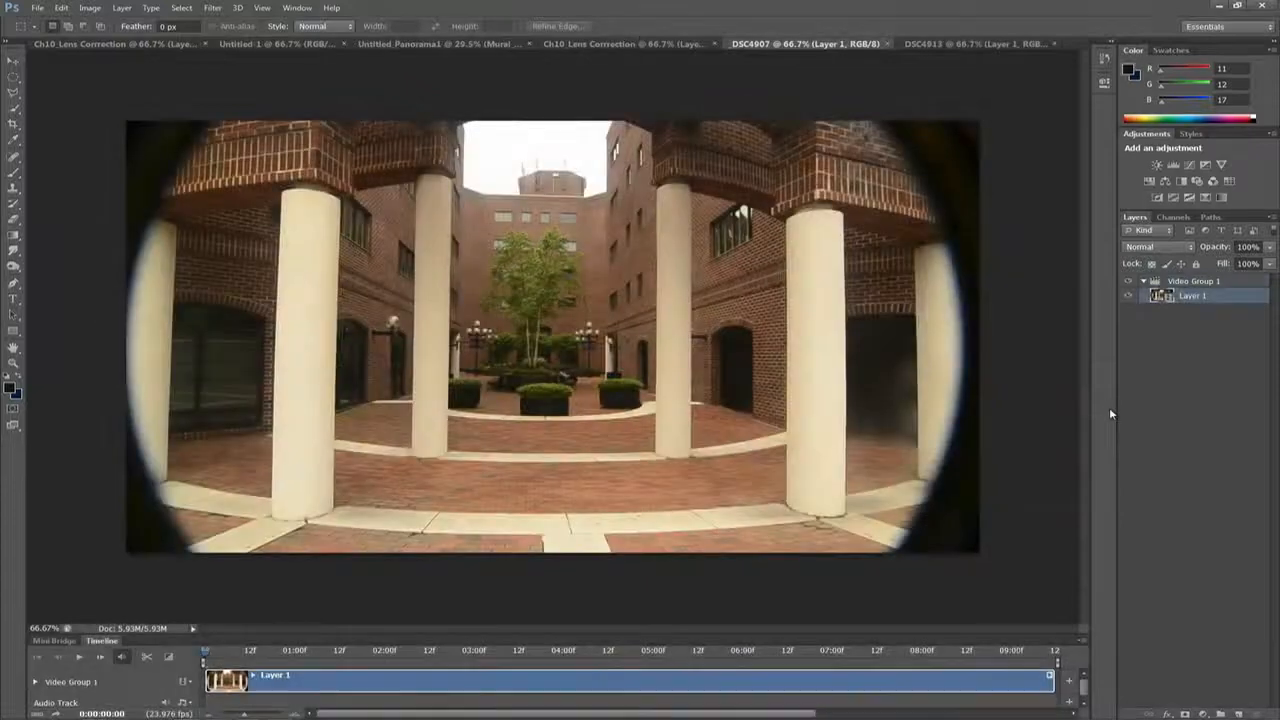
Step: Convert the courtyard video layer to a smart object and open its frame at 0:00:04:18 in the Adaptive Wide Angle filter
right_click(1165, 300)
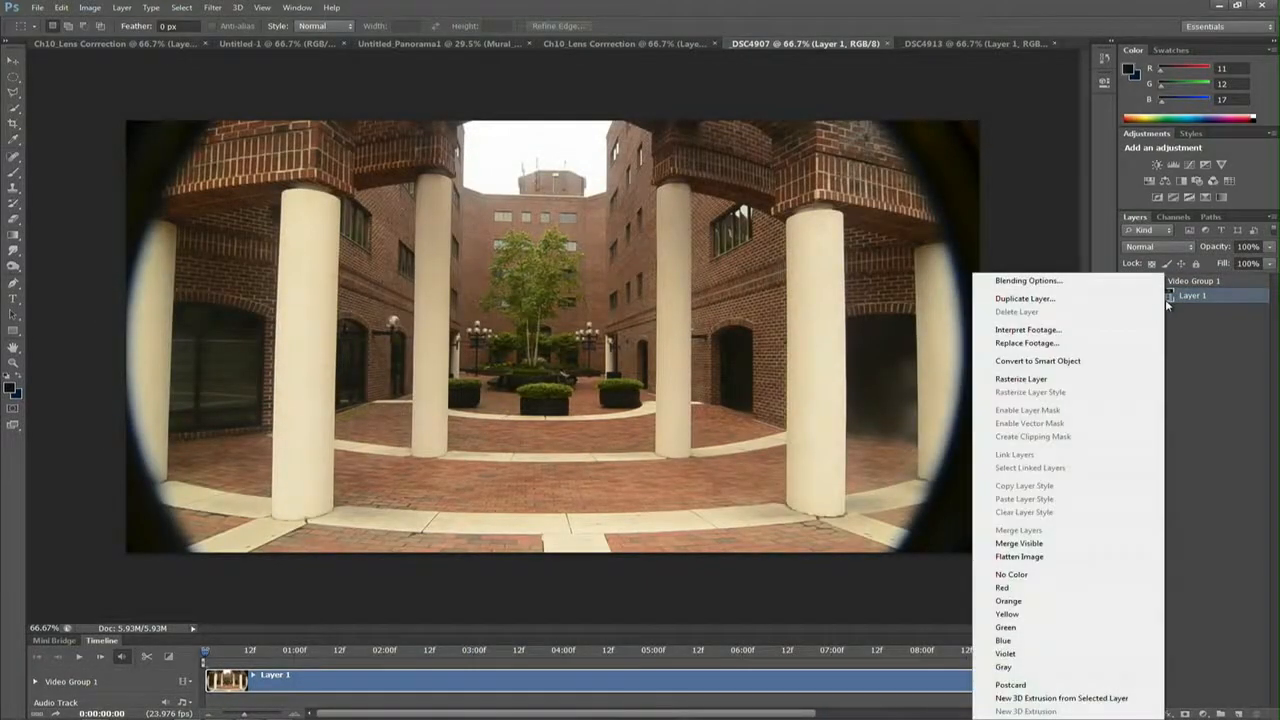
click(1110, 368)
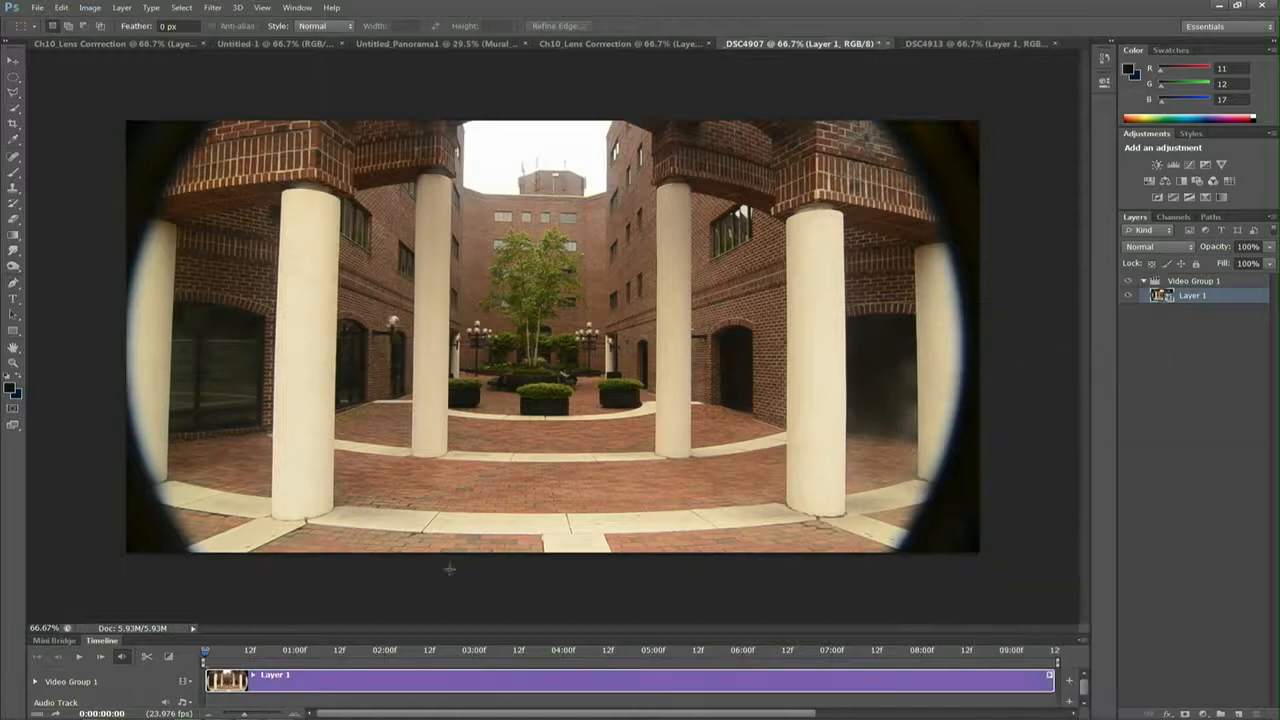
drag(208, 655, 630, 672)
click(214, 8)
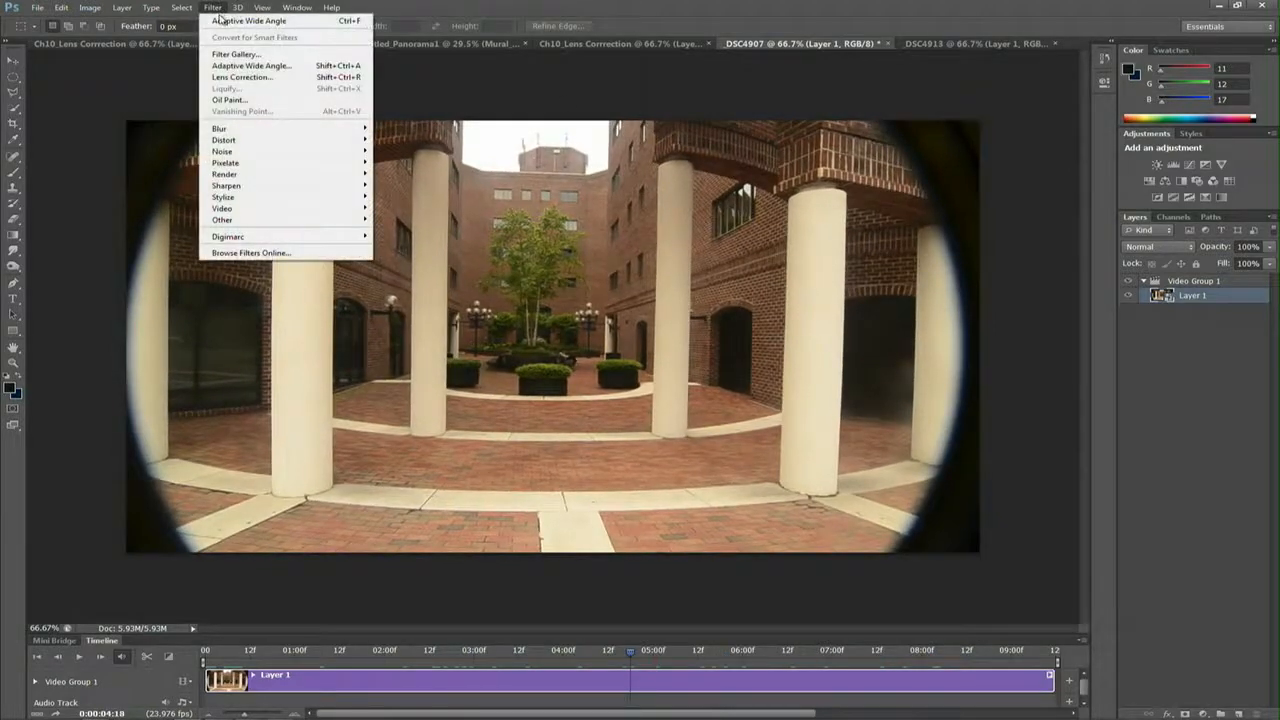
click(222, 21)
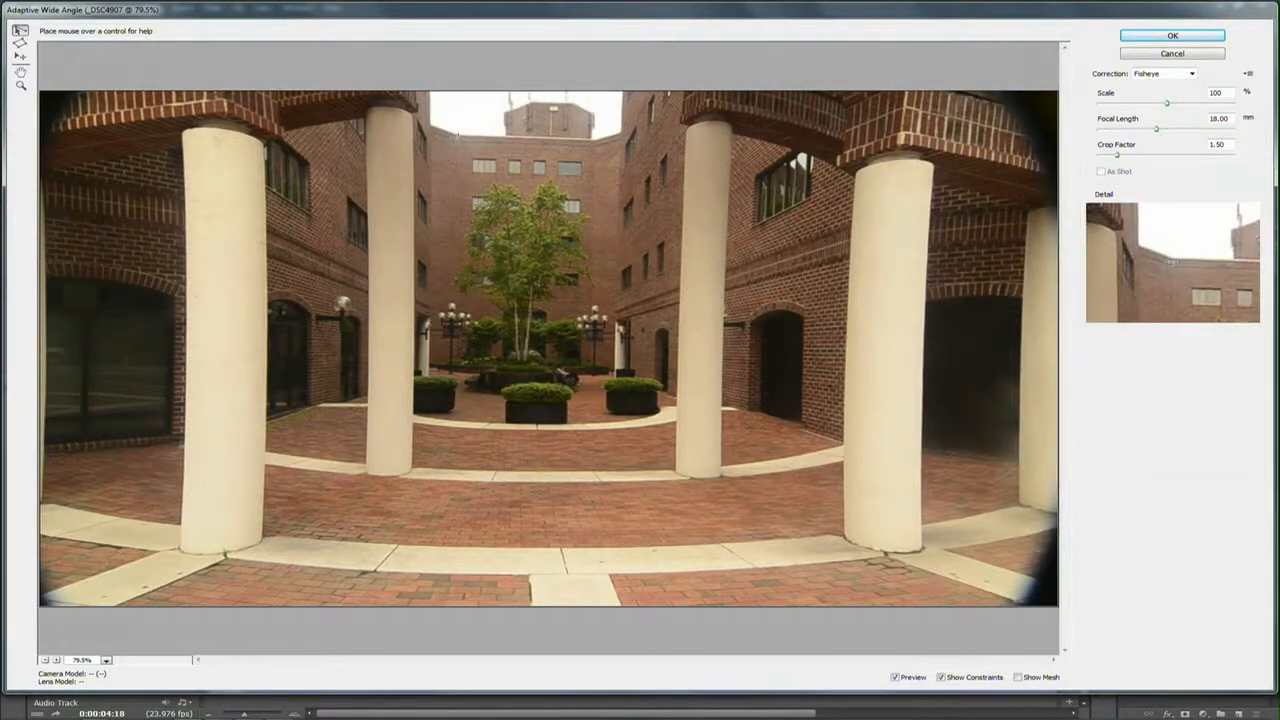
Step: Constrain both side edges of the rear brick wall to vertical and rotate each constraint slightly outward at its upper end
click(458, 136)
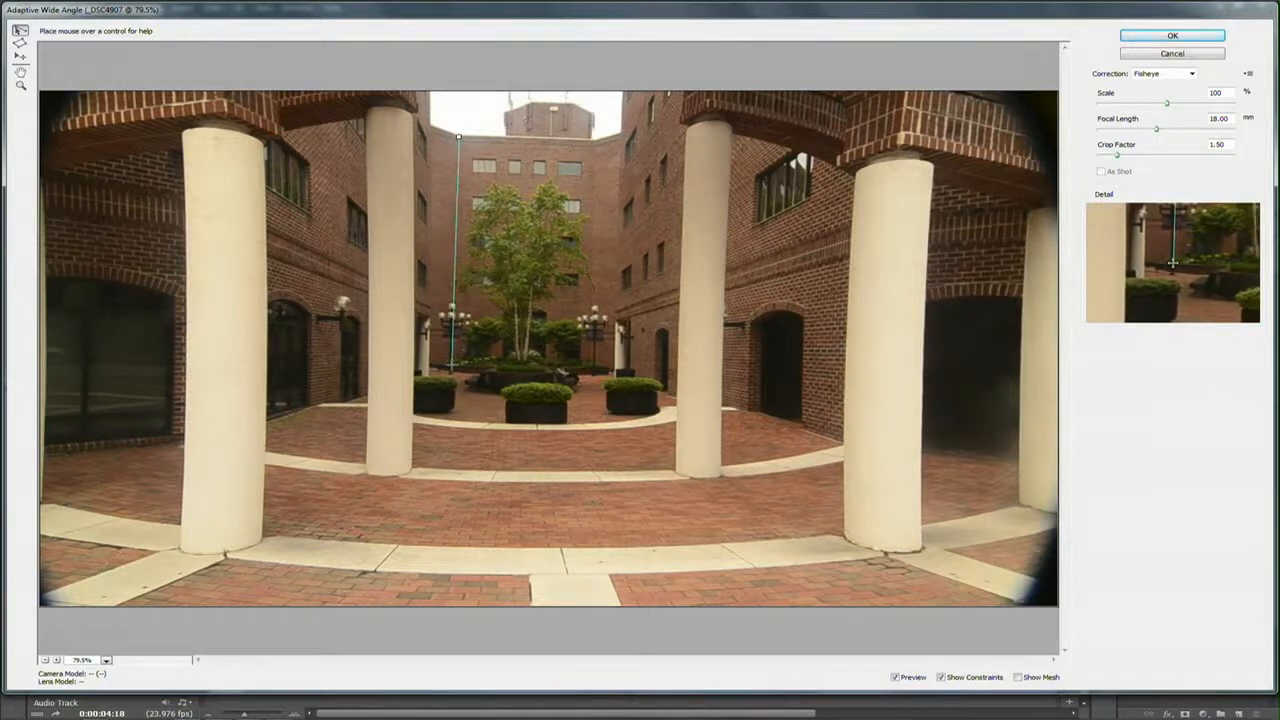
click(451, 365)
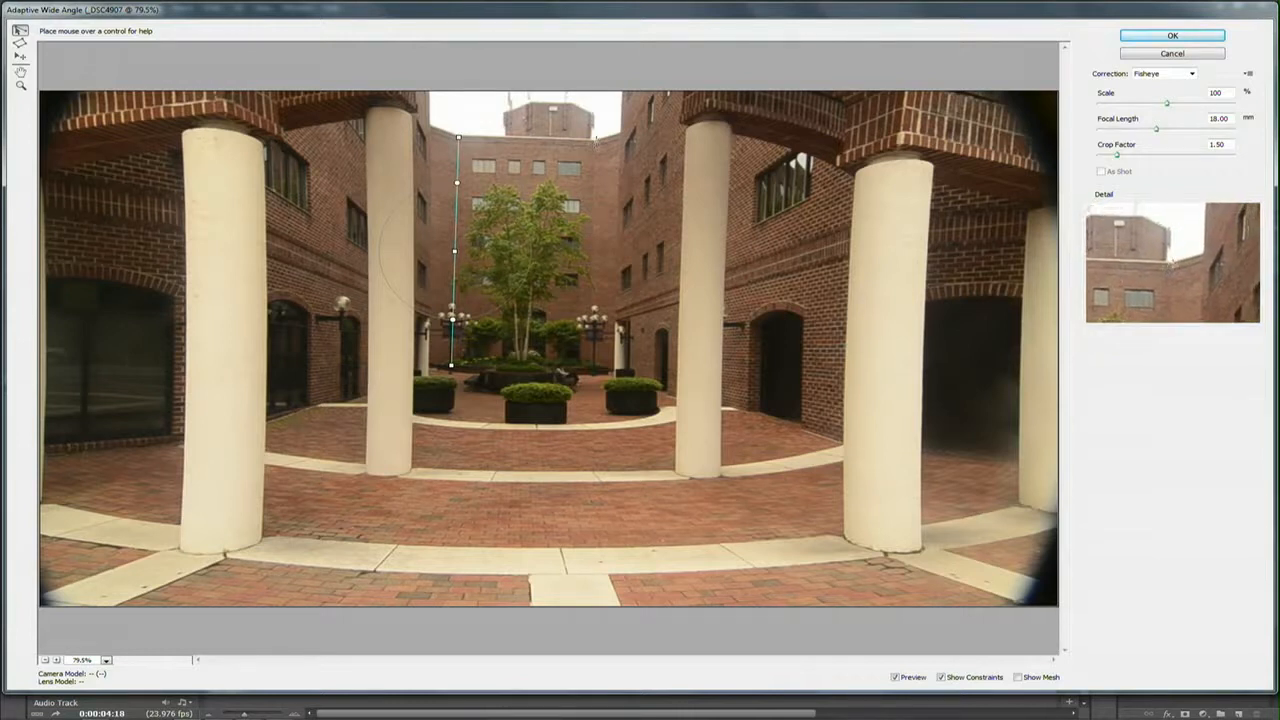
click(595, 140)
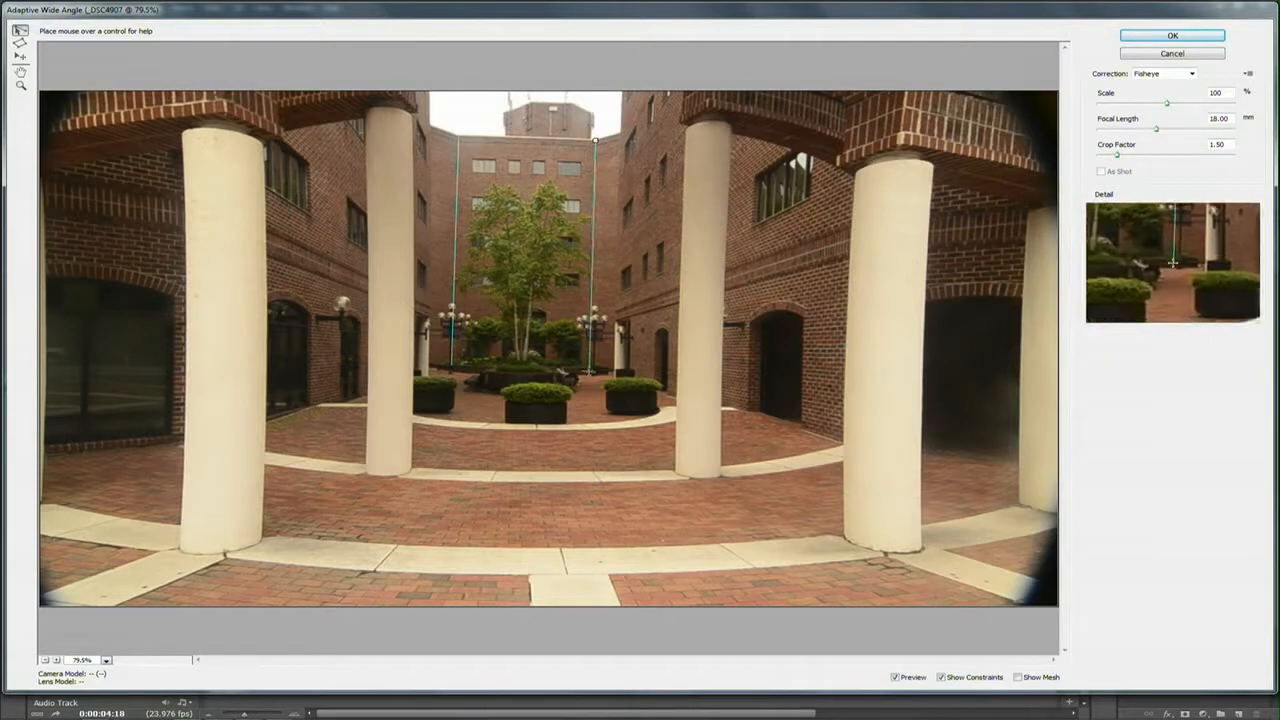
click(589, 372)
shift+click(590, 354)
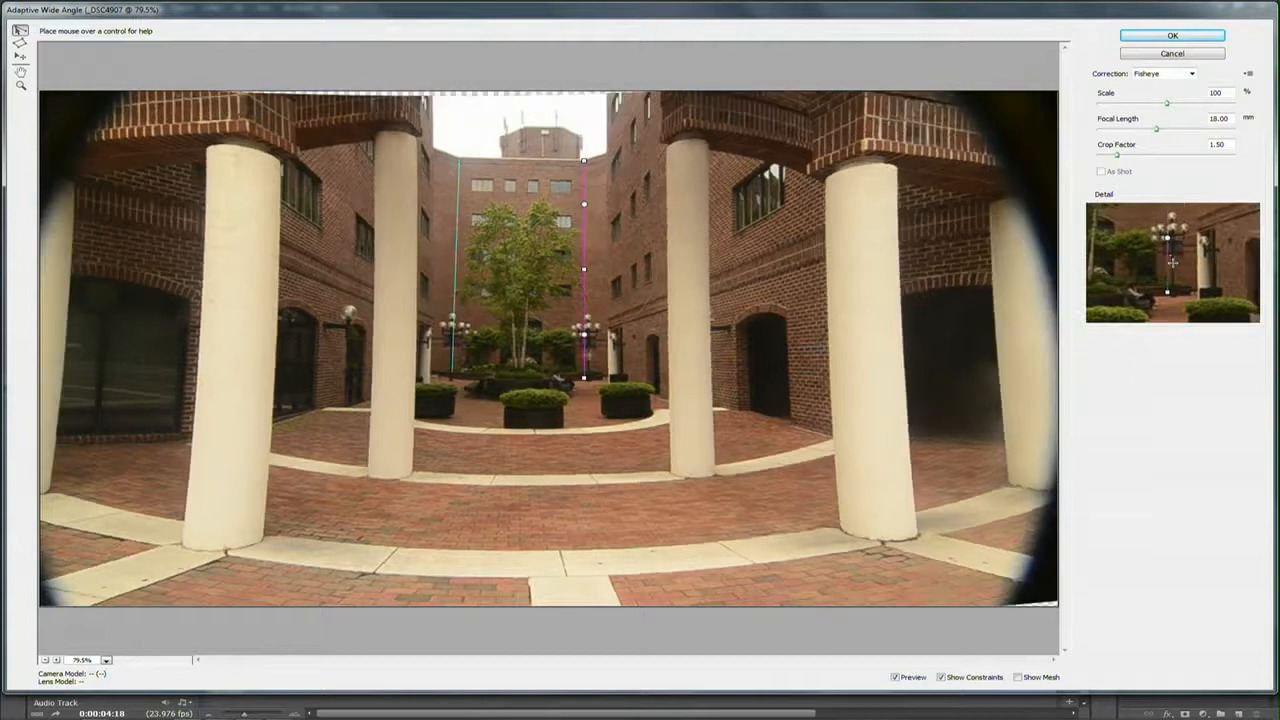
alt+click(462, 273)
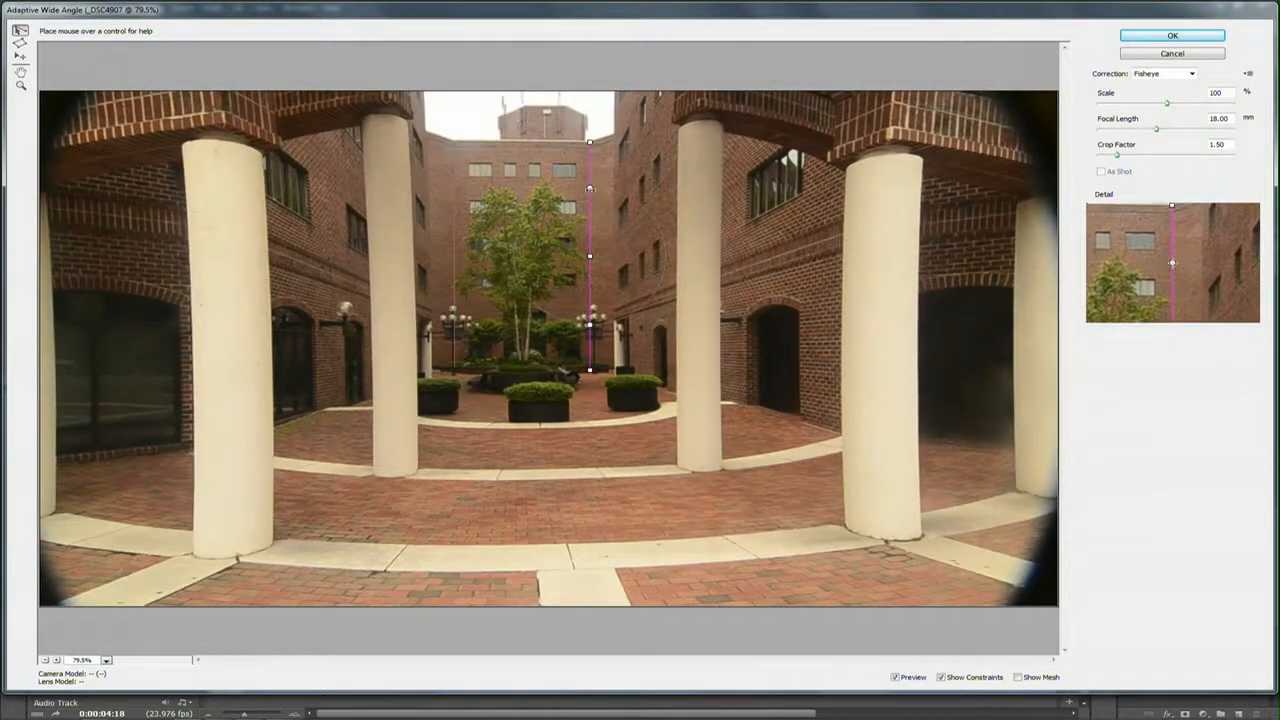
drag(590, 188, 594, 185)
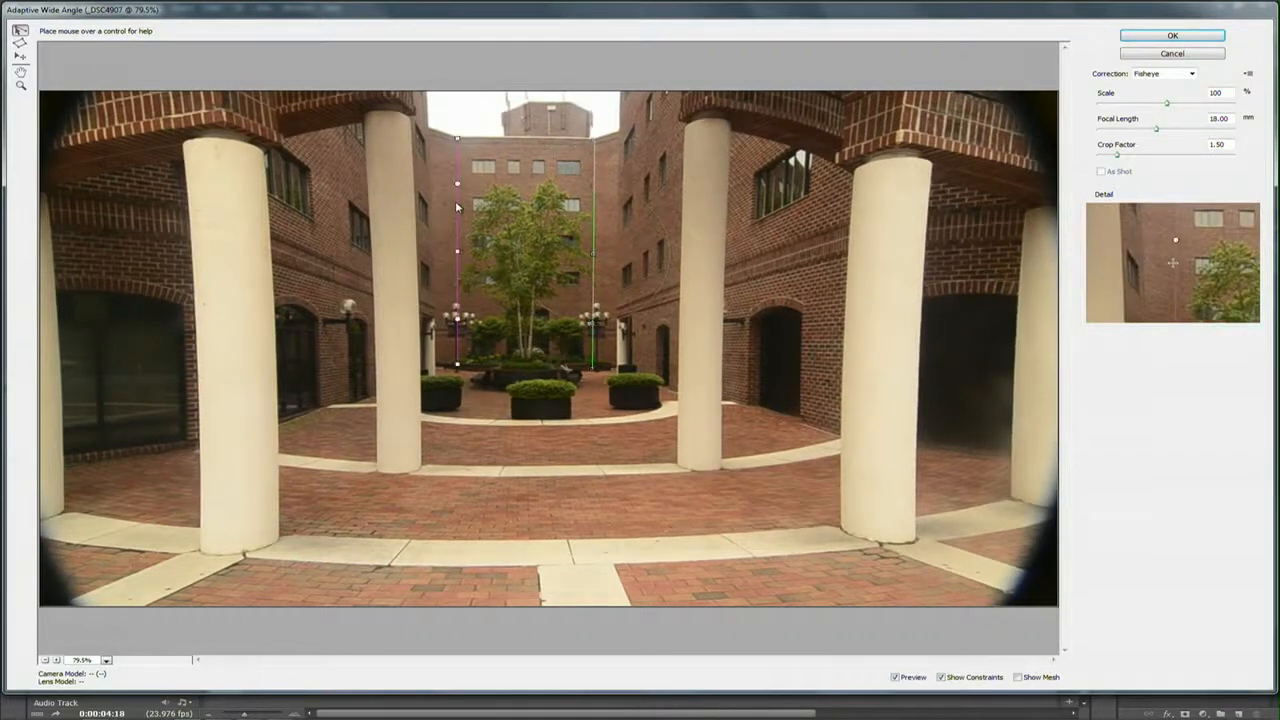
drag(456, 184, 454, 186)
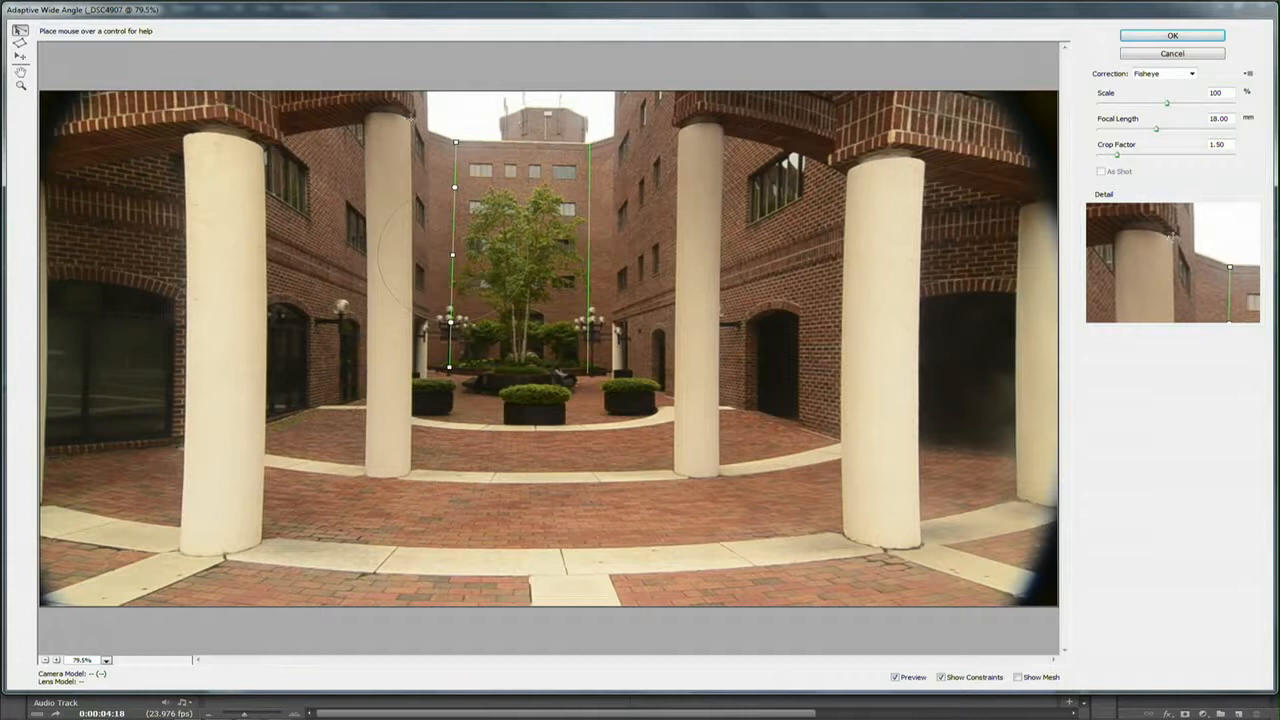
Step: Draw constraints along the inner edges of the two rear columns and fix each at a slight angle off vertical
click(409, 118)
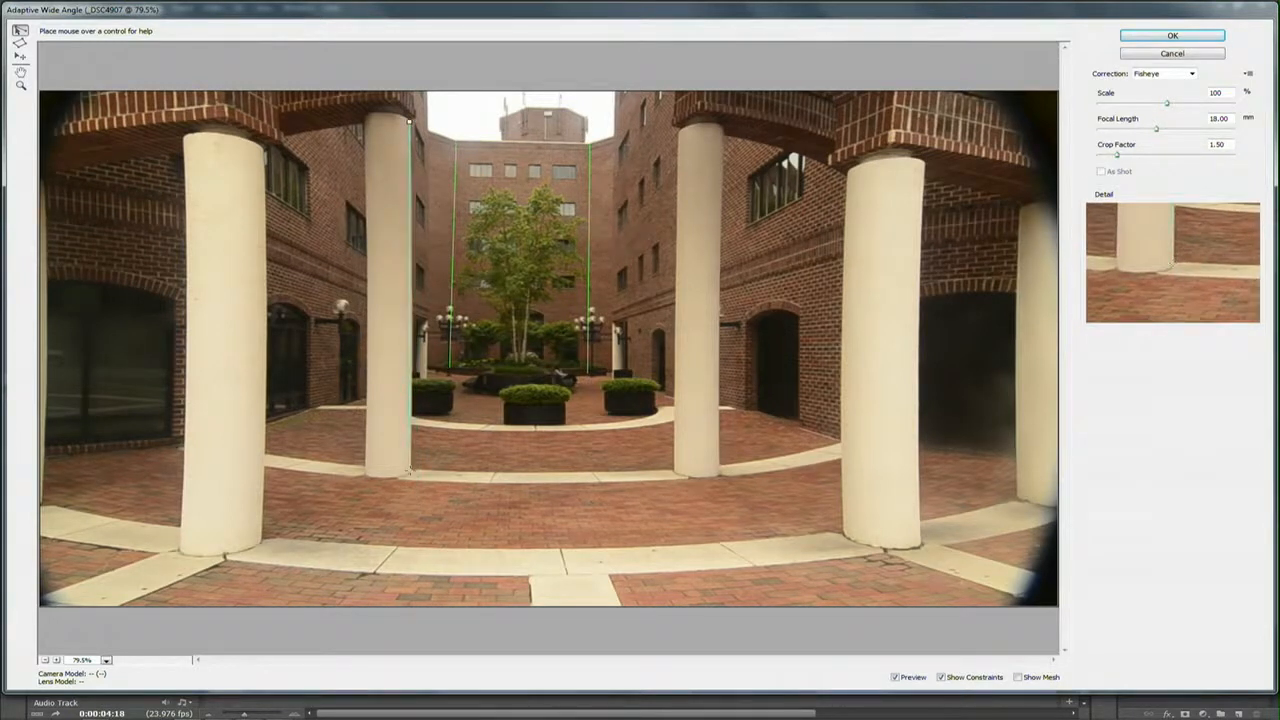
click(408, 471)
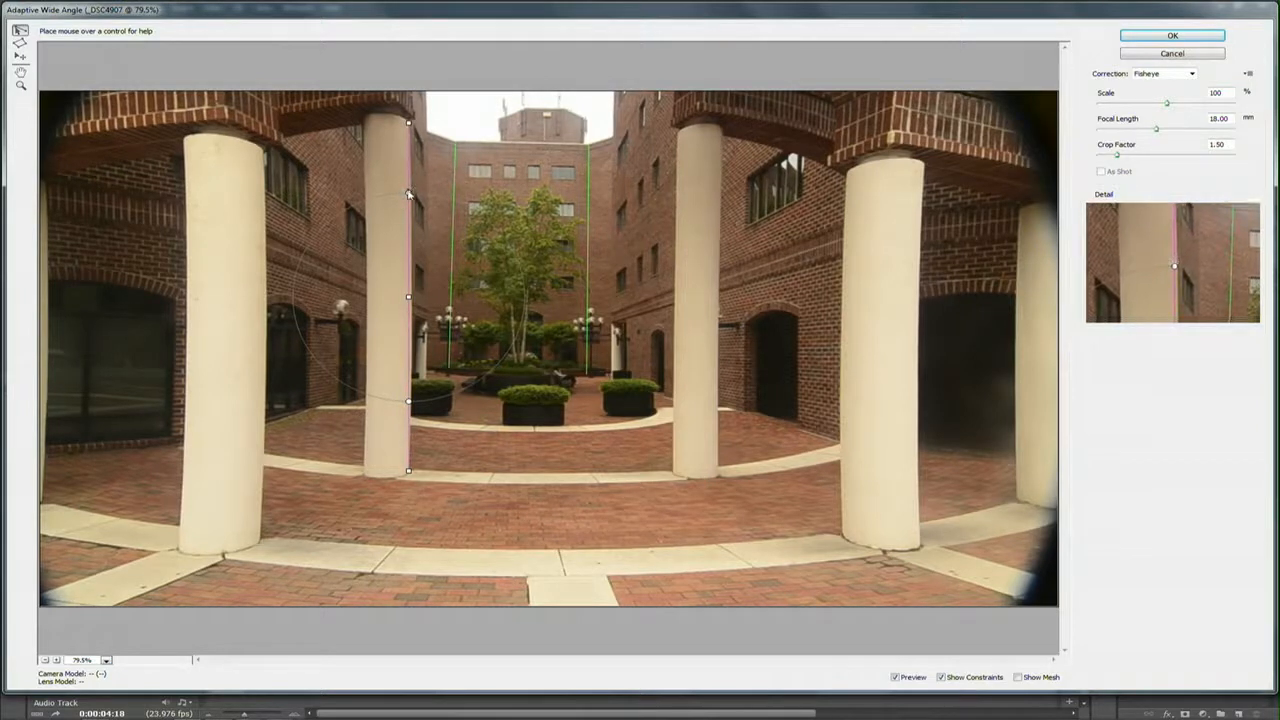
drag(408, 193, 415, 195)
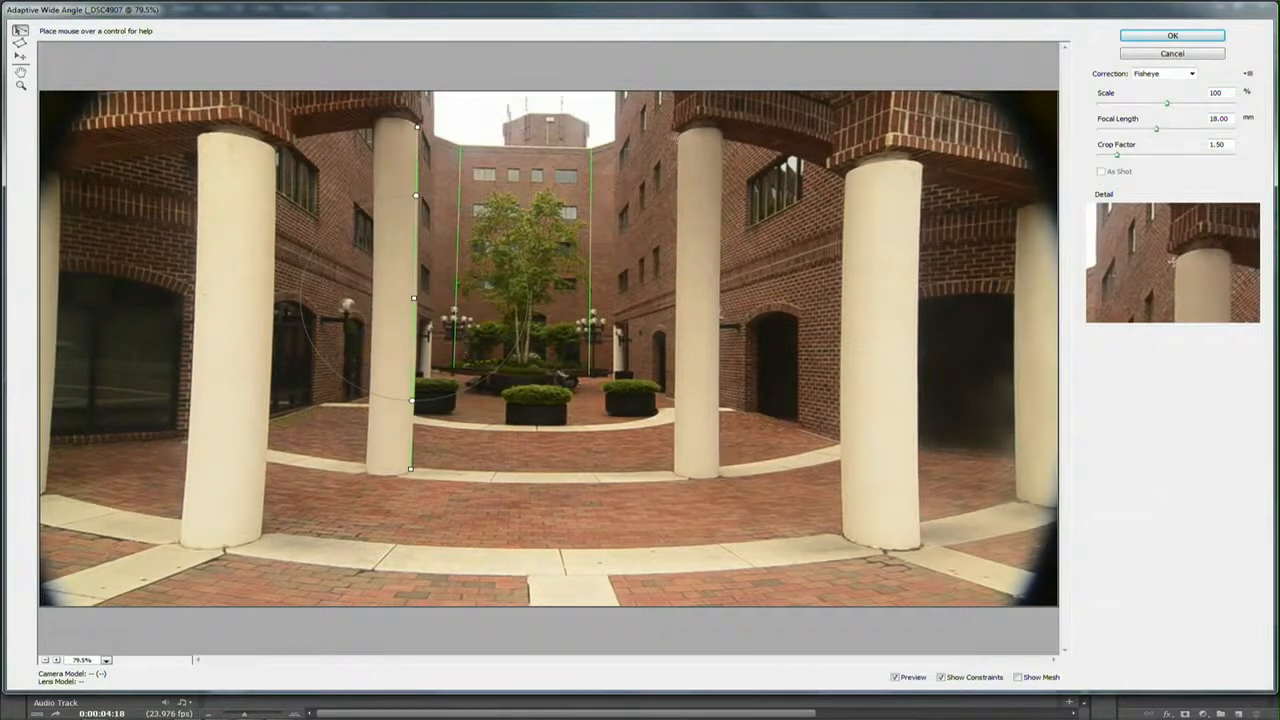
click(679, 137)
click(678, 470)
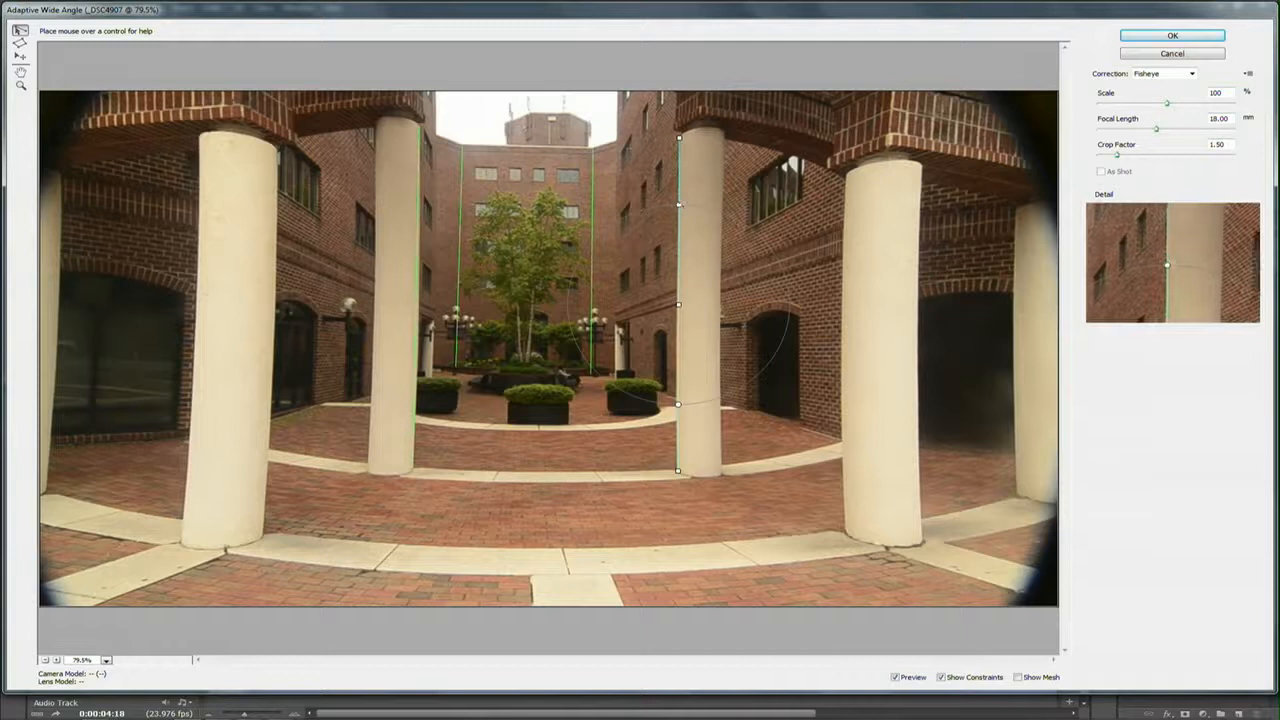
drag(679, 205, 681, 204)
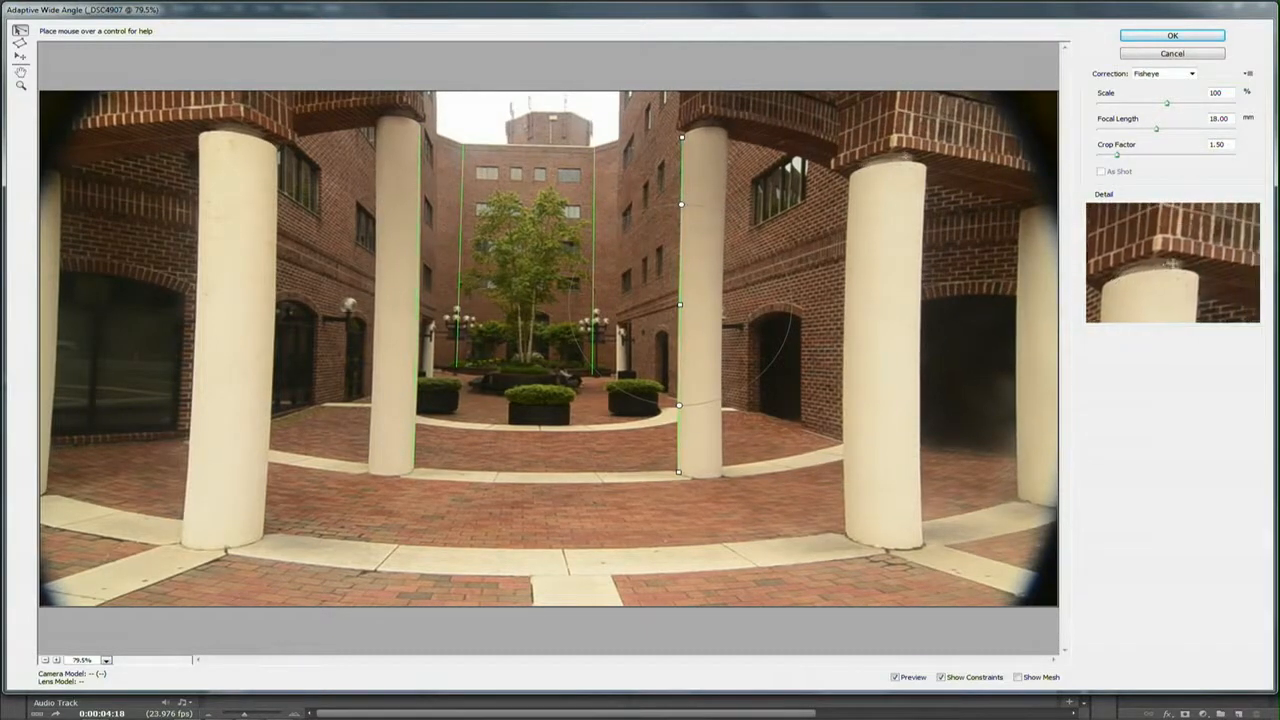
Step: Constrain the lower edge of the brick beam above the right front column to horizontal and rotate the constraint slightly
click(890, 143)
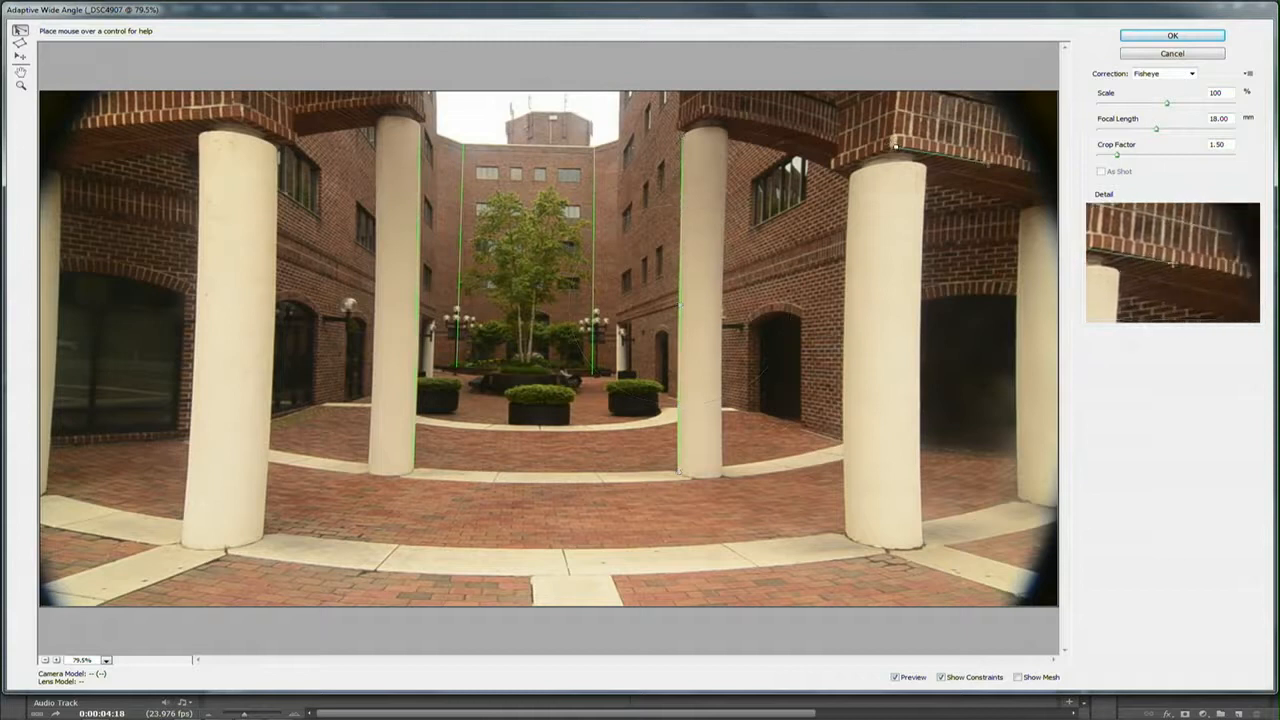
click(1040, 172)
drag(989, 171, 993, 164)
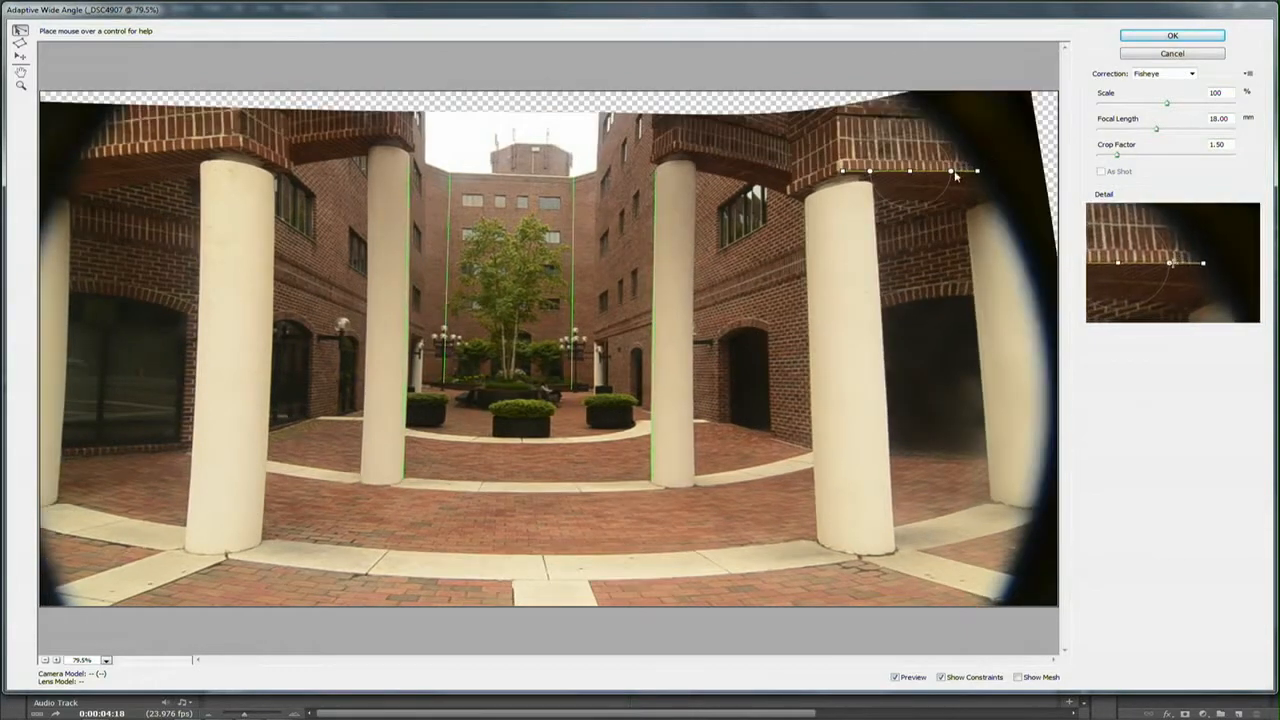
drag(950, 171, 953, 173)
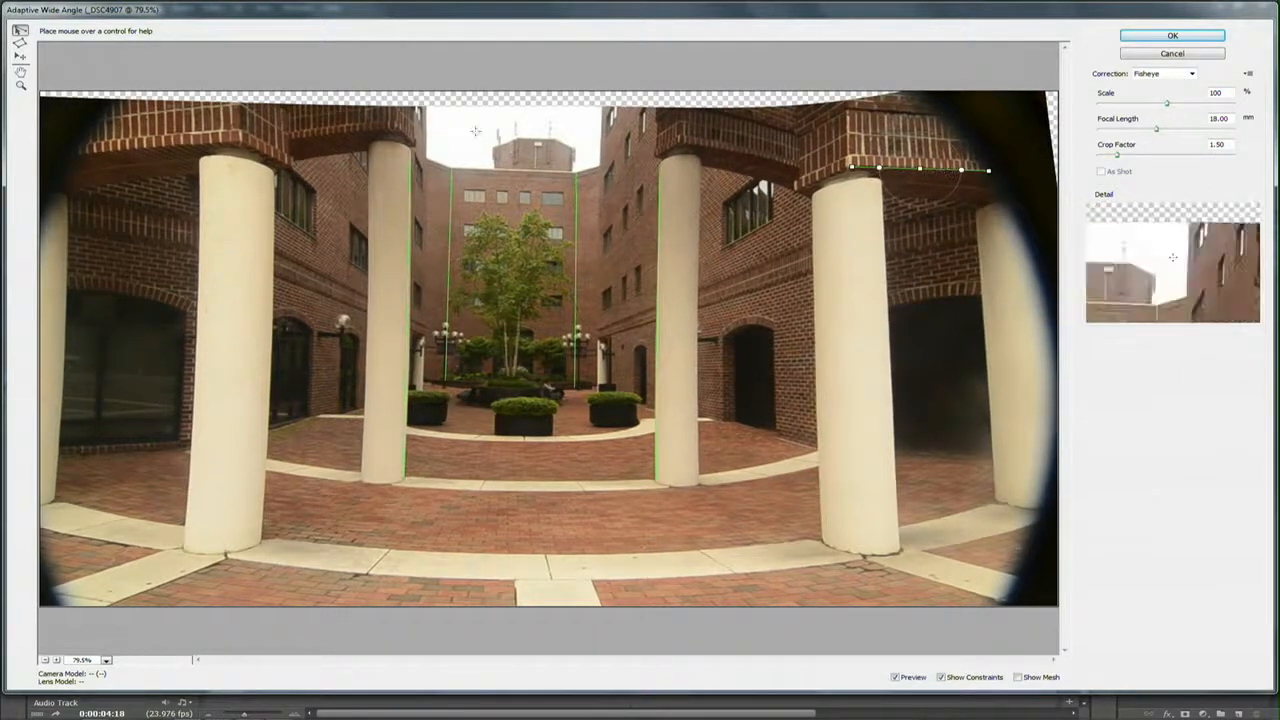
Step: Constrain the lower edge of the brick beam above the left front column to horizontal and tilt the constraint slightly
click(84, 155)
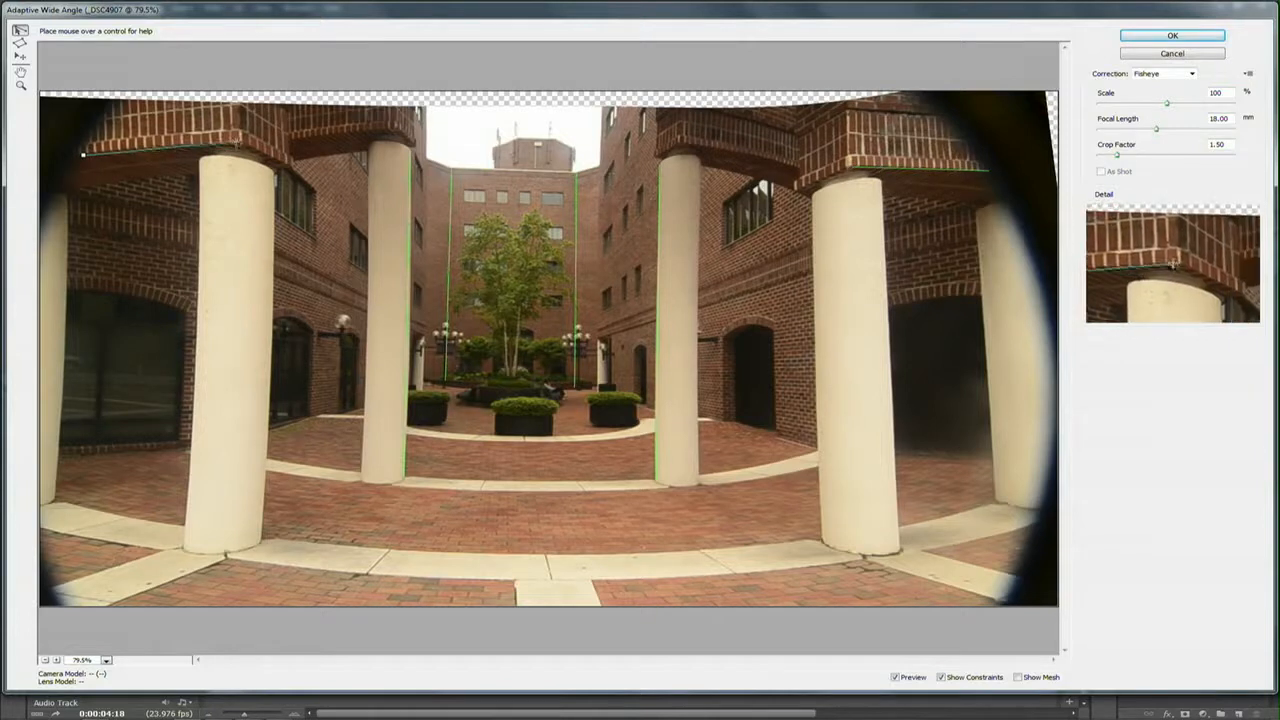
click(237, 144)
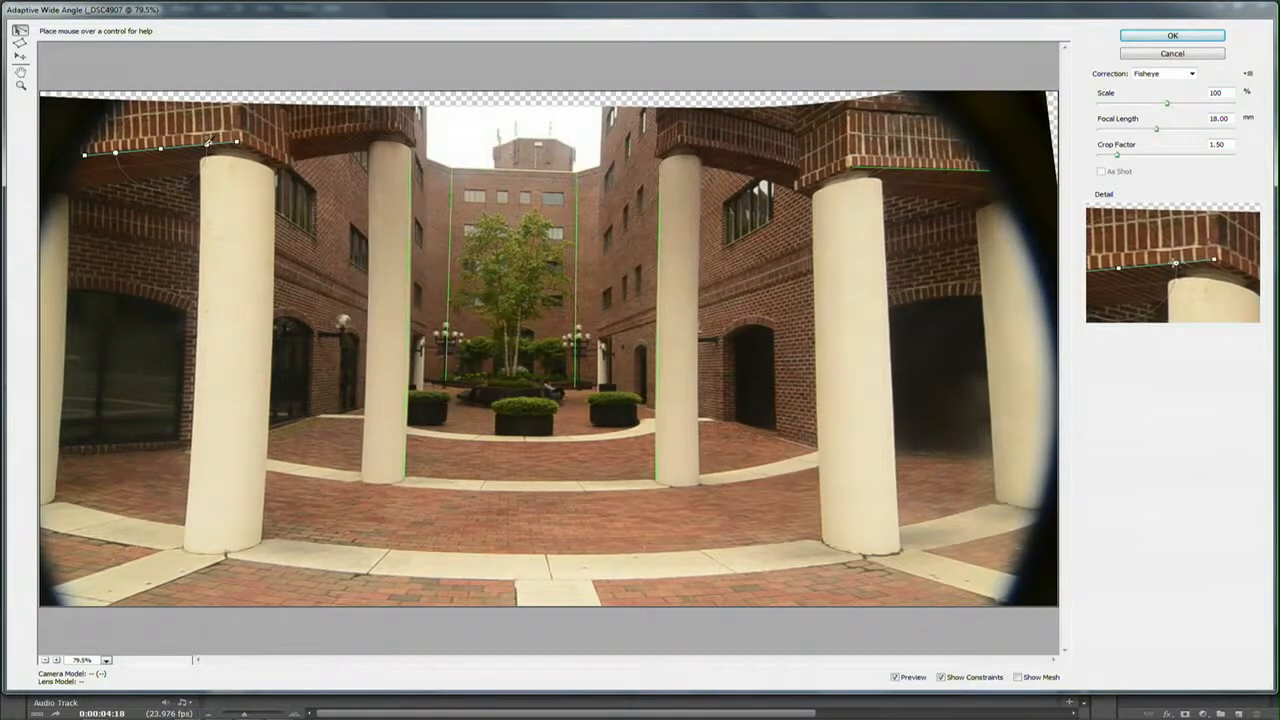
shift+click(208, 145)
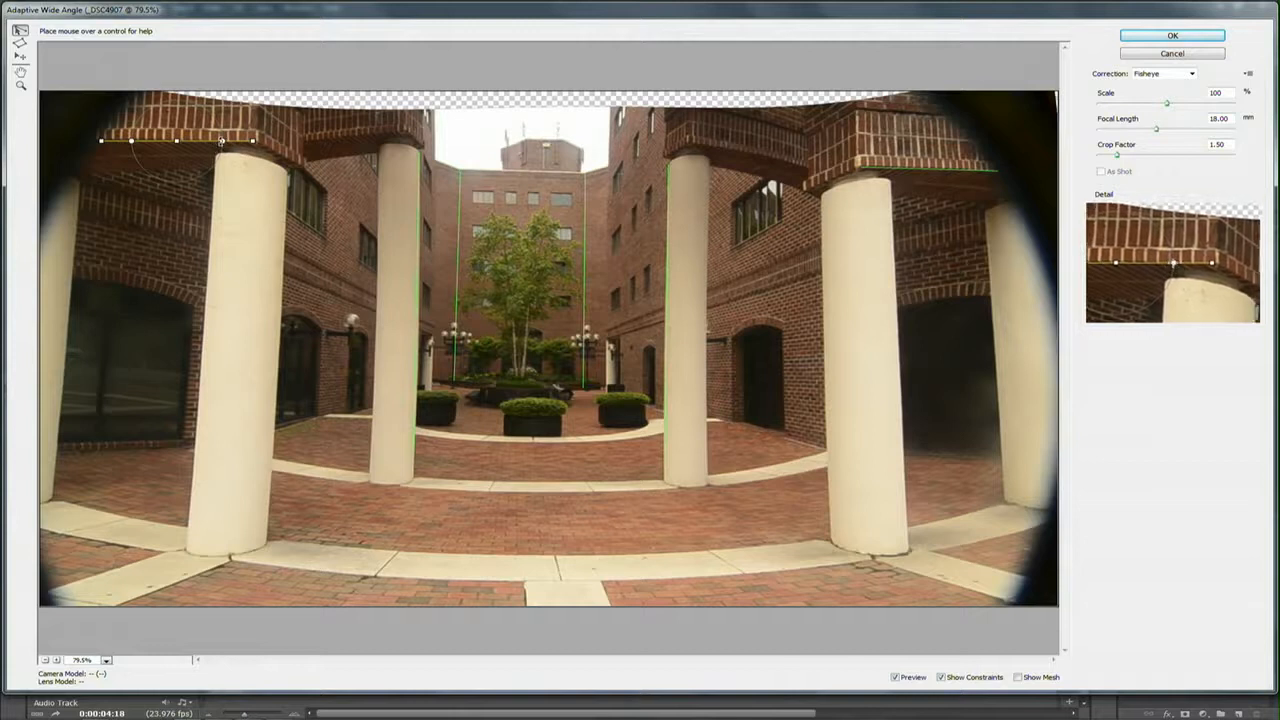
drag(221, 141, 222, 139)
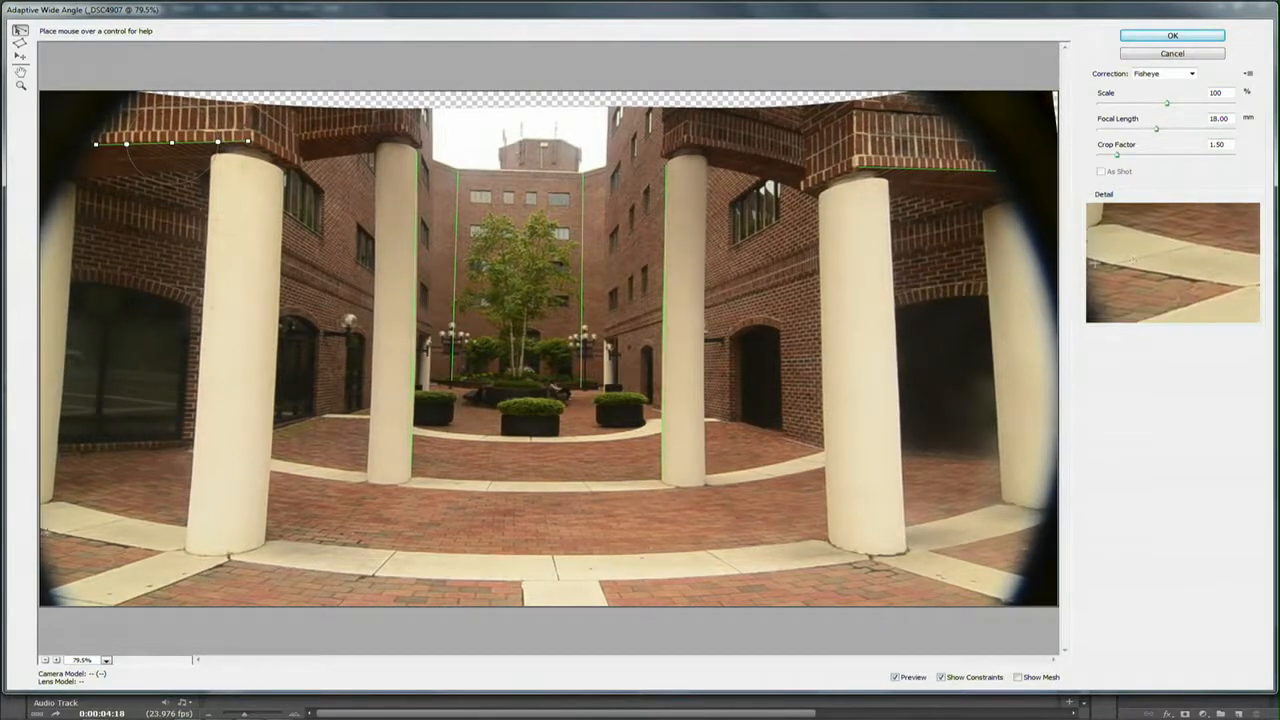
Step: Draw a constraint along the front edge of the light paving strip, from its left end to just past the right front column, and rotate it slightly
click(44, 533)
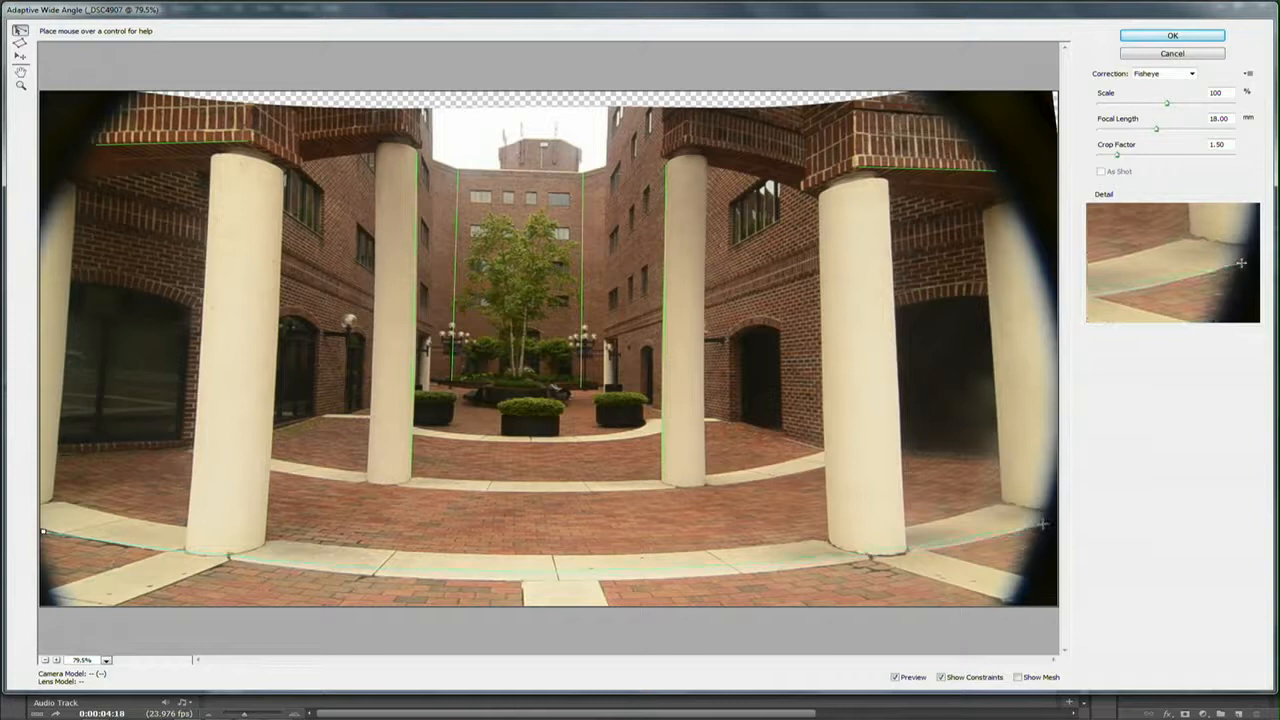
click(916, 553)
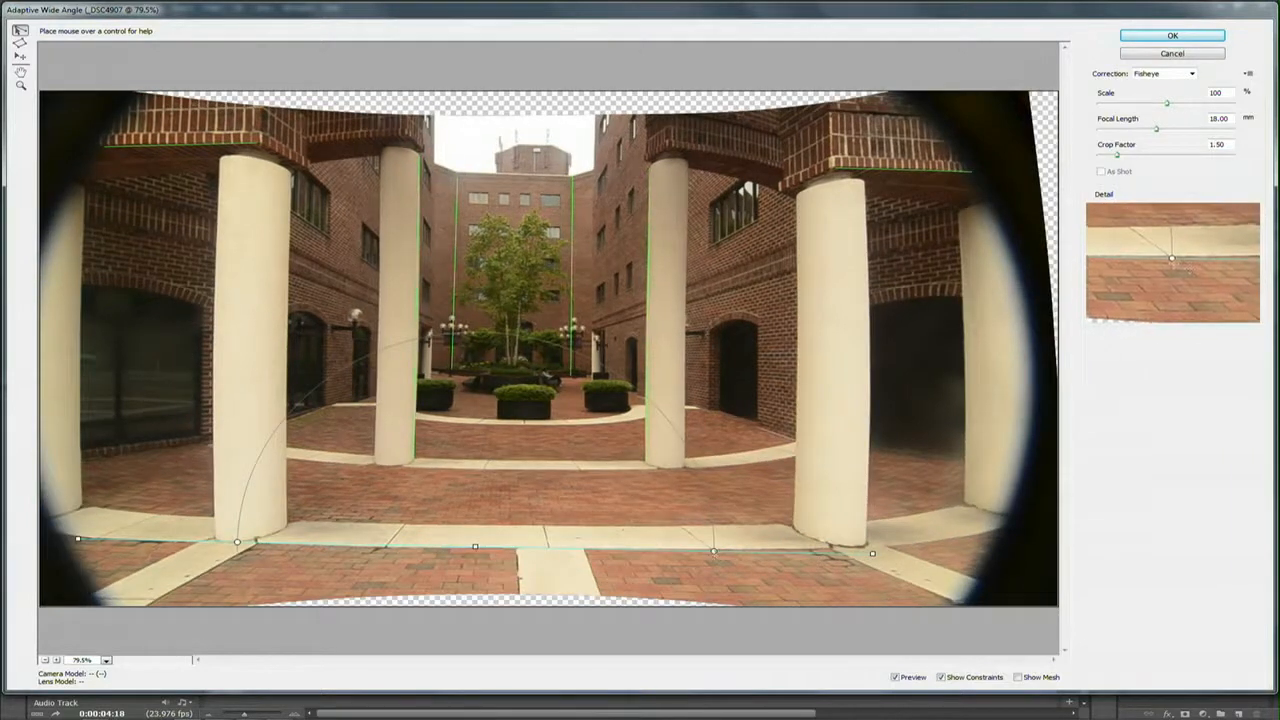
drag(714, 552, 715, 550)
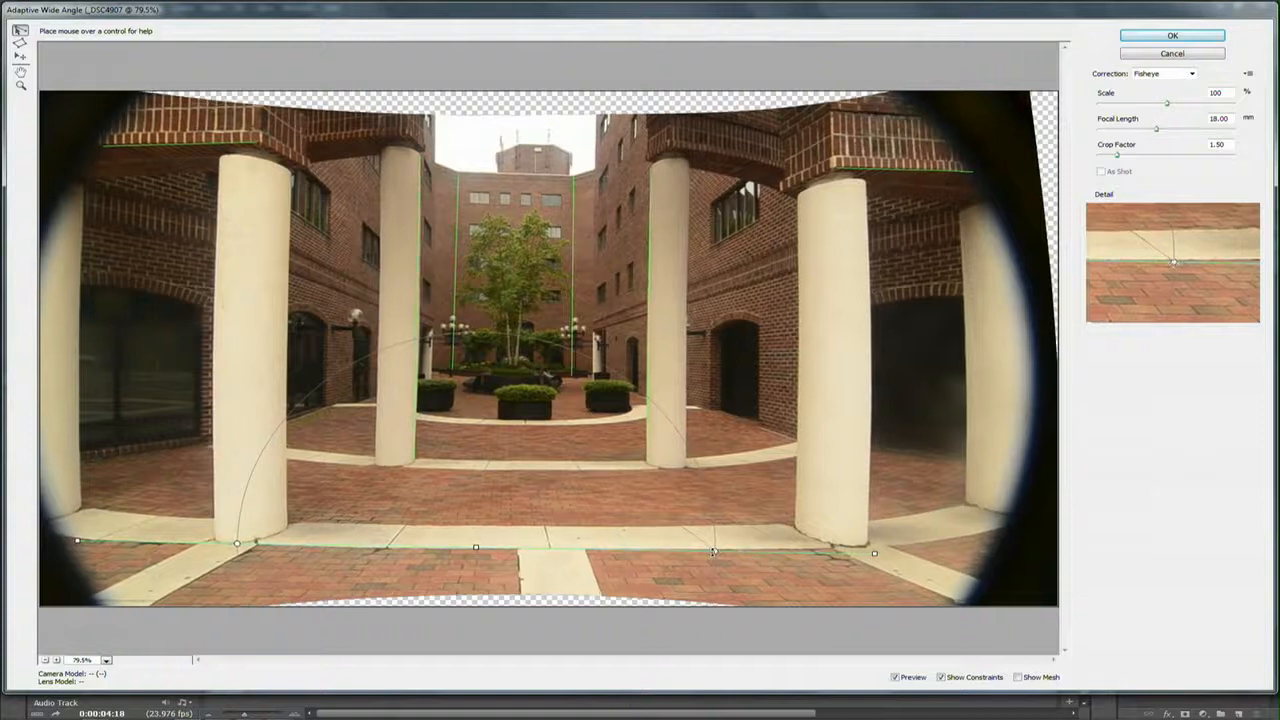
Step: Add a second constraint along the right part of the front paving edge, overlapping the first, and rotate it slightly to level the edge
click(1000, 527)
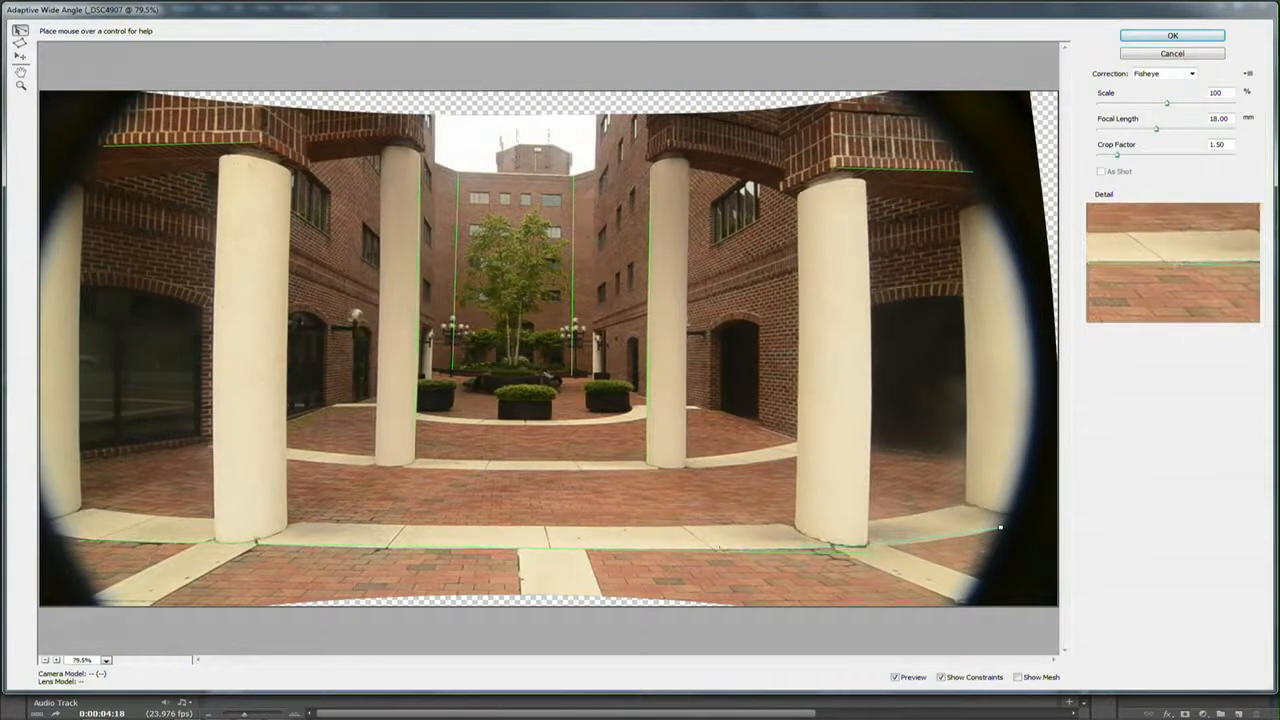
click(717, 549)
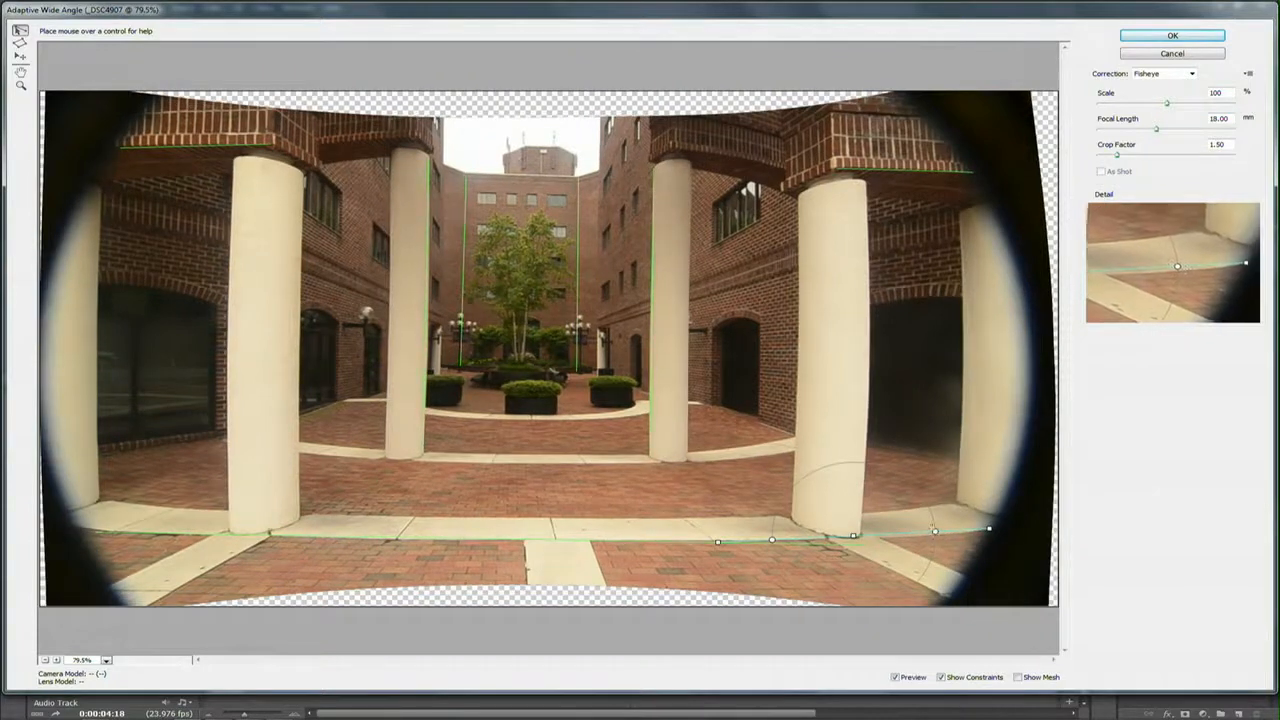
drag(934, 530, 934, 528)
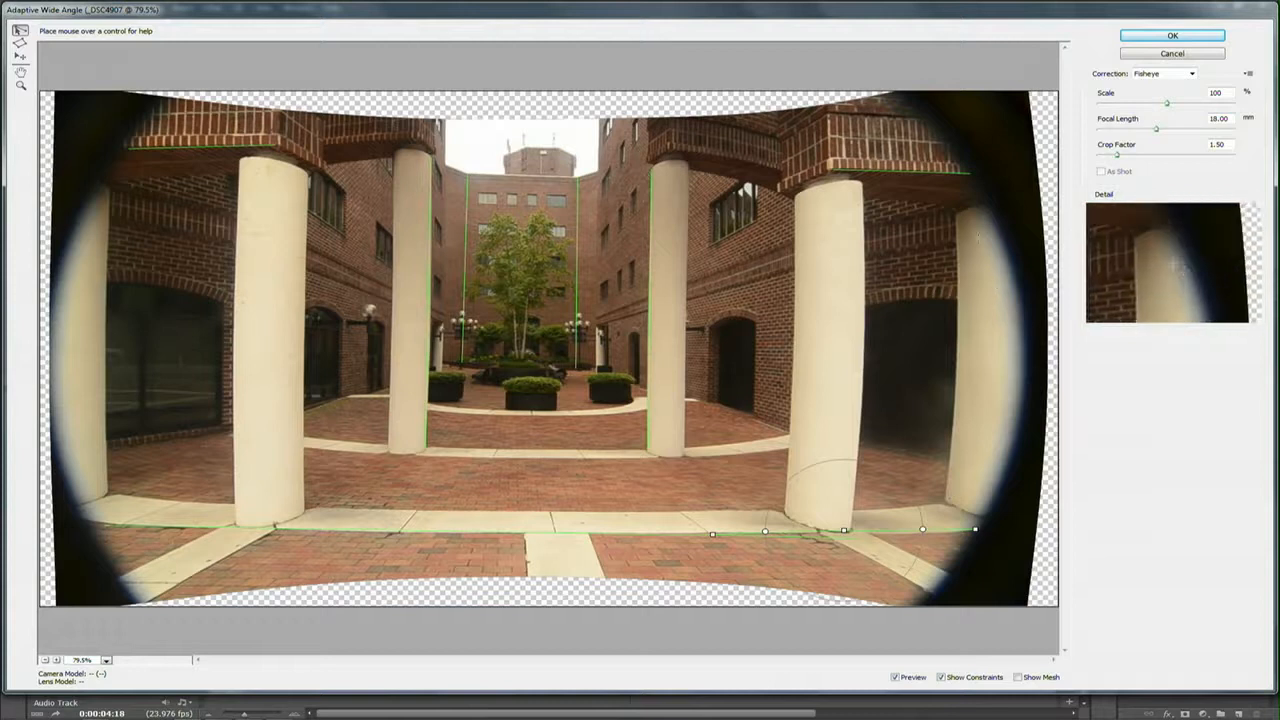
Step: Constrain the inner edge of the far-right column to vertical and tilt the constraint slightly outward at its upper end
click(953, 213)
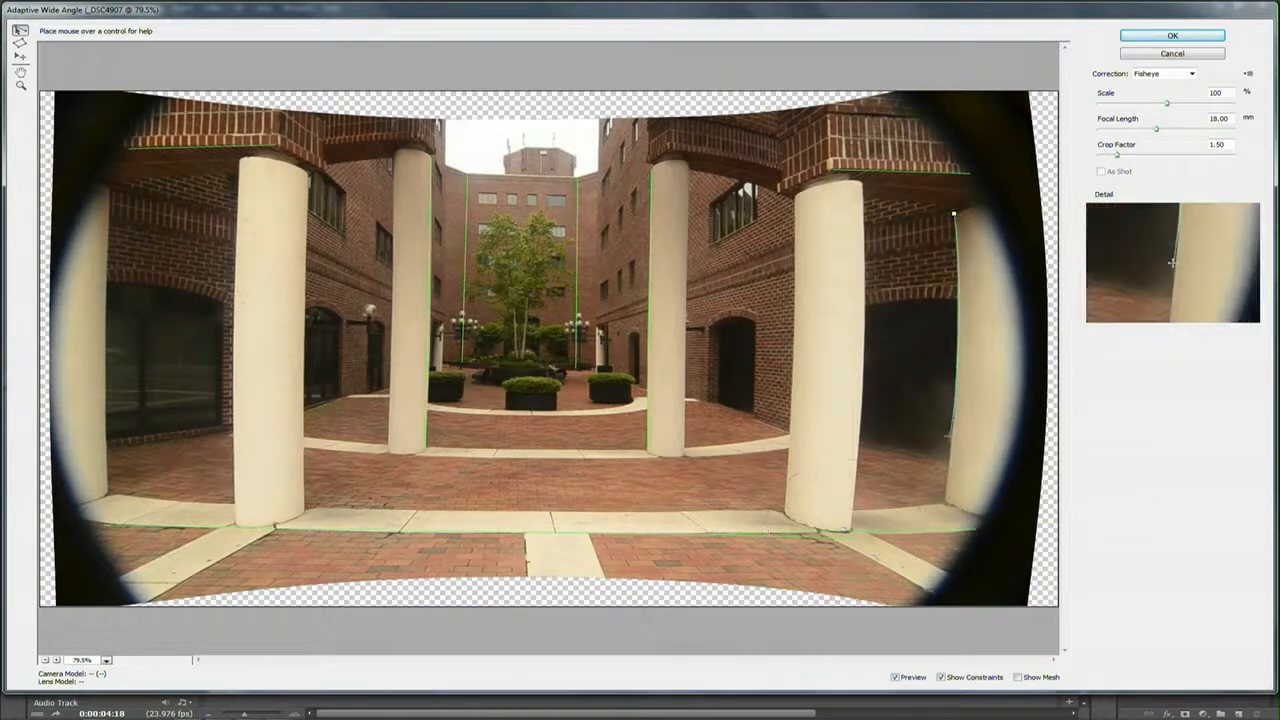
click(949, 500)
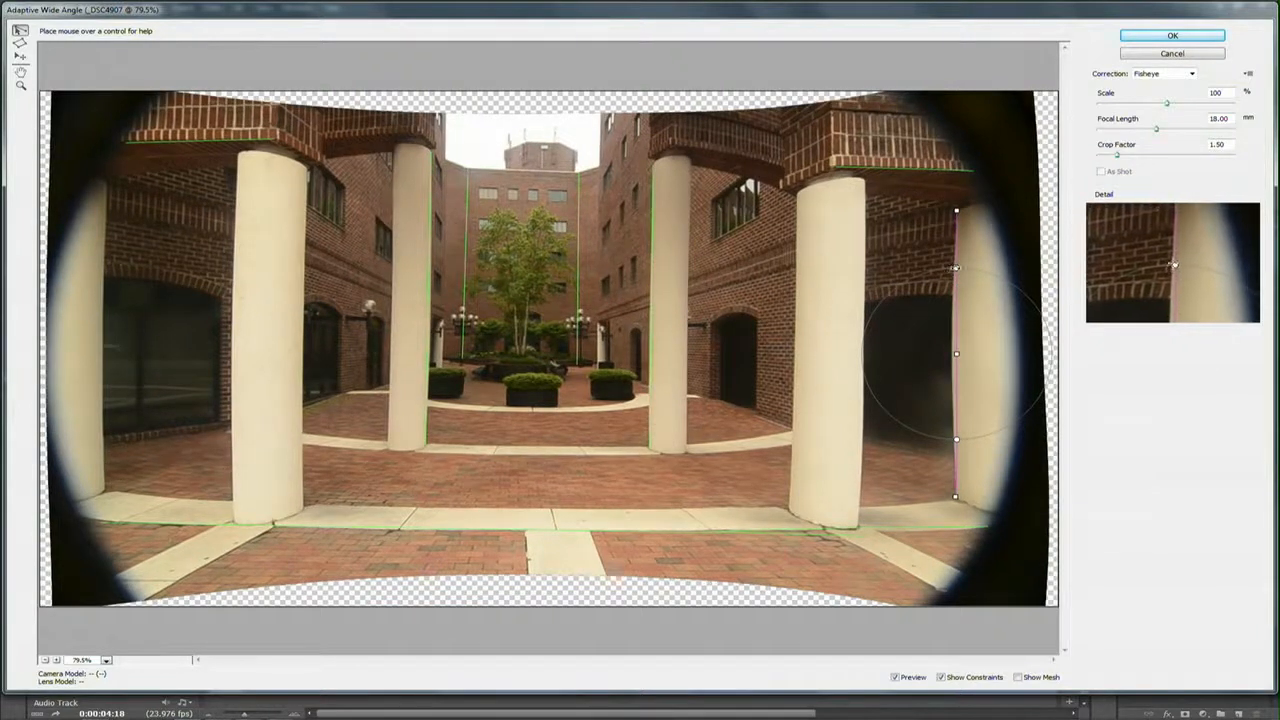
drag(955, 268, 960, 268)
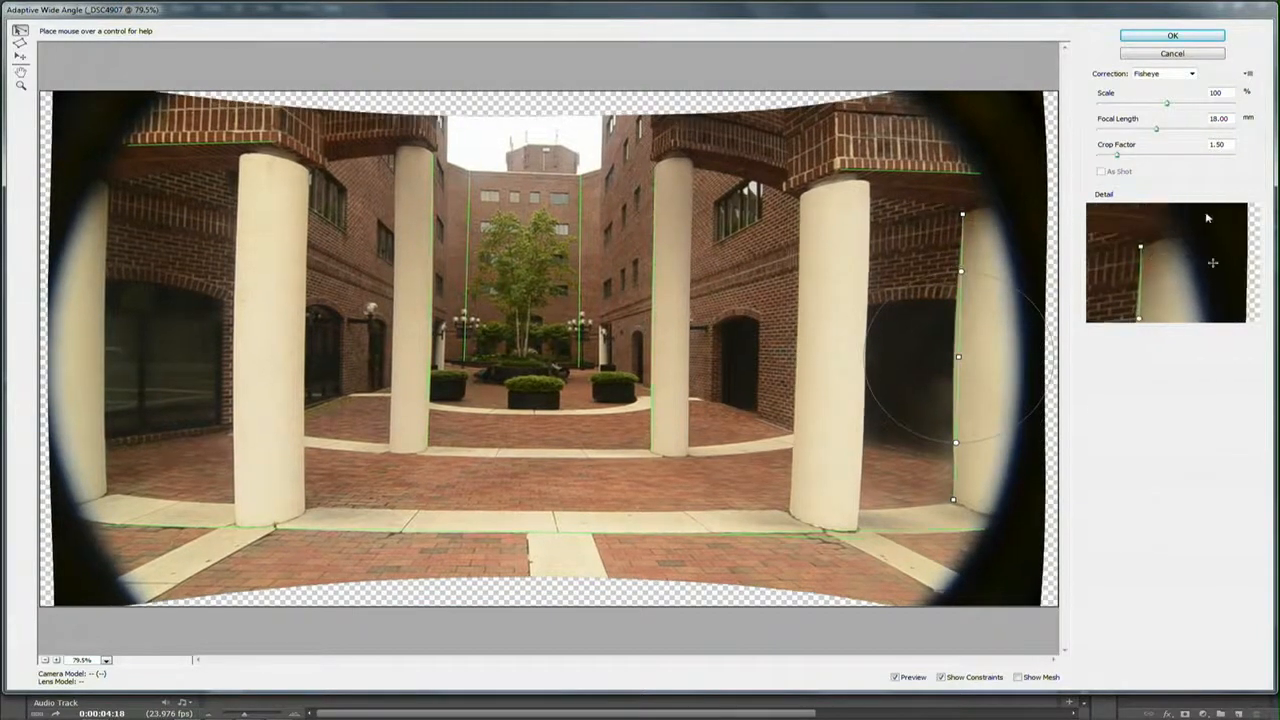
Step: Set the correction scale to 131%, compare the image with and without the preview, and apply the Adaptive Wide Angle filter
click(1169, 105)
drag(1169, 105, 1210, 98)
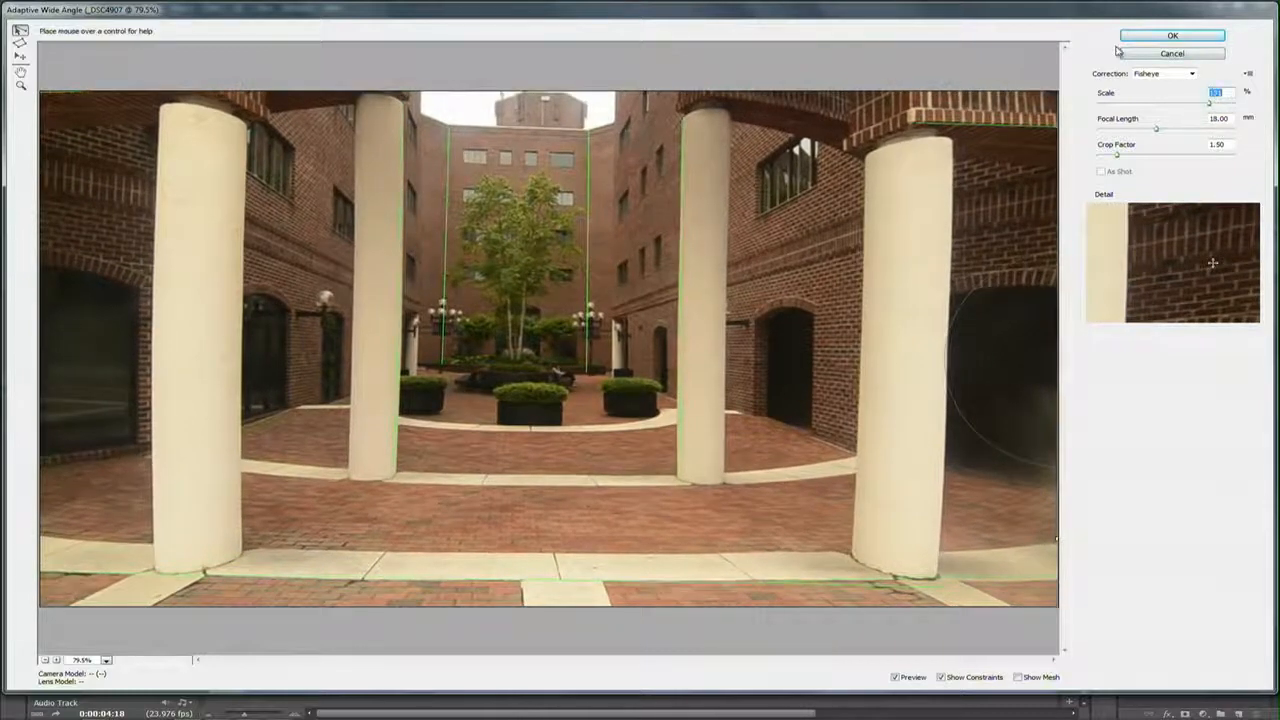
click(896, 678)
click(896, 678)
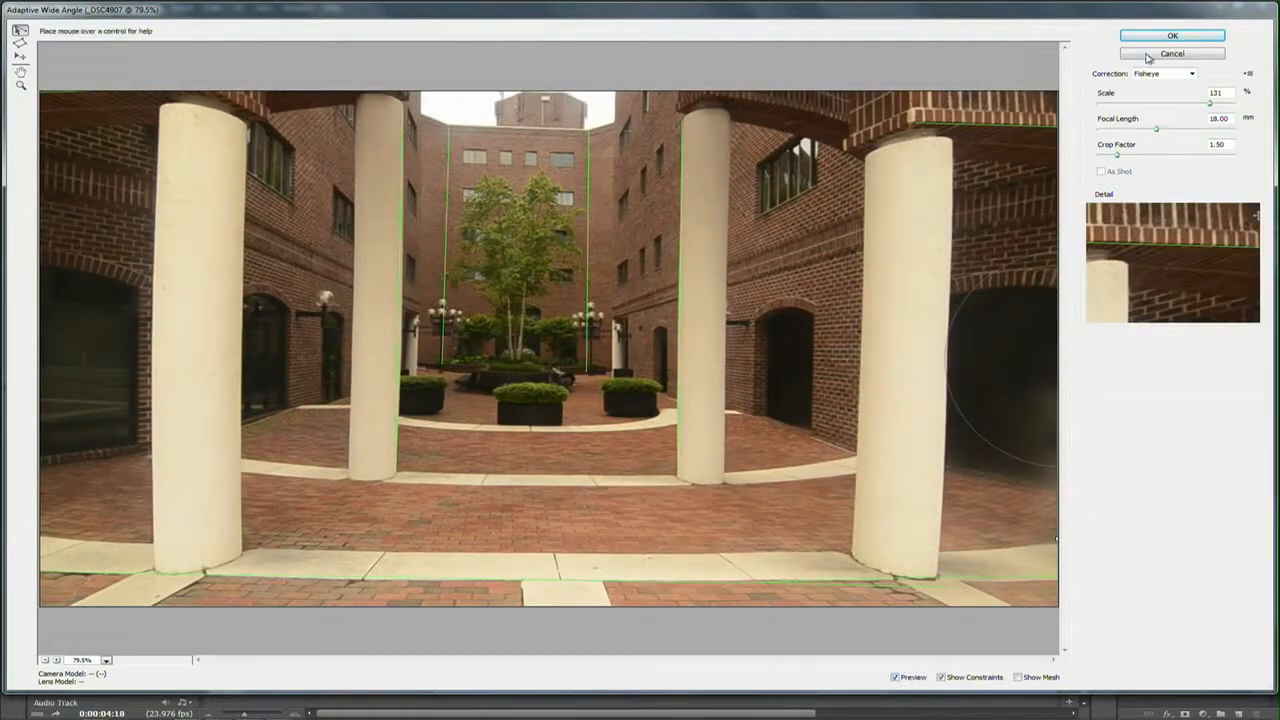
click(1172, 36)
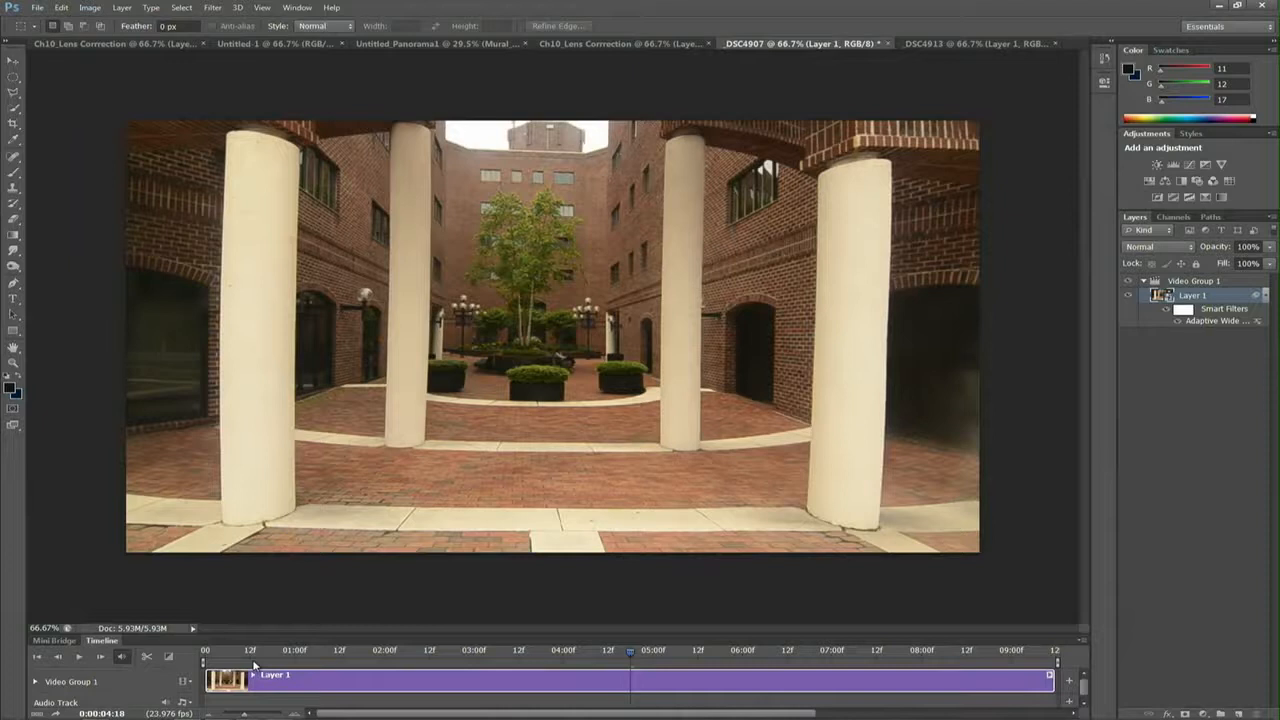
Step: Set up a video render of the corrected clip in QuickTime format and show the available quality presets
click(37, 7)
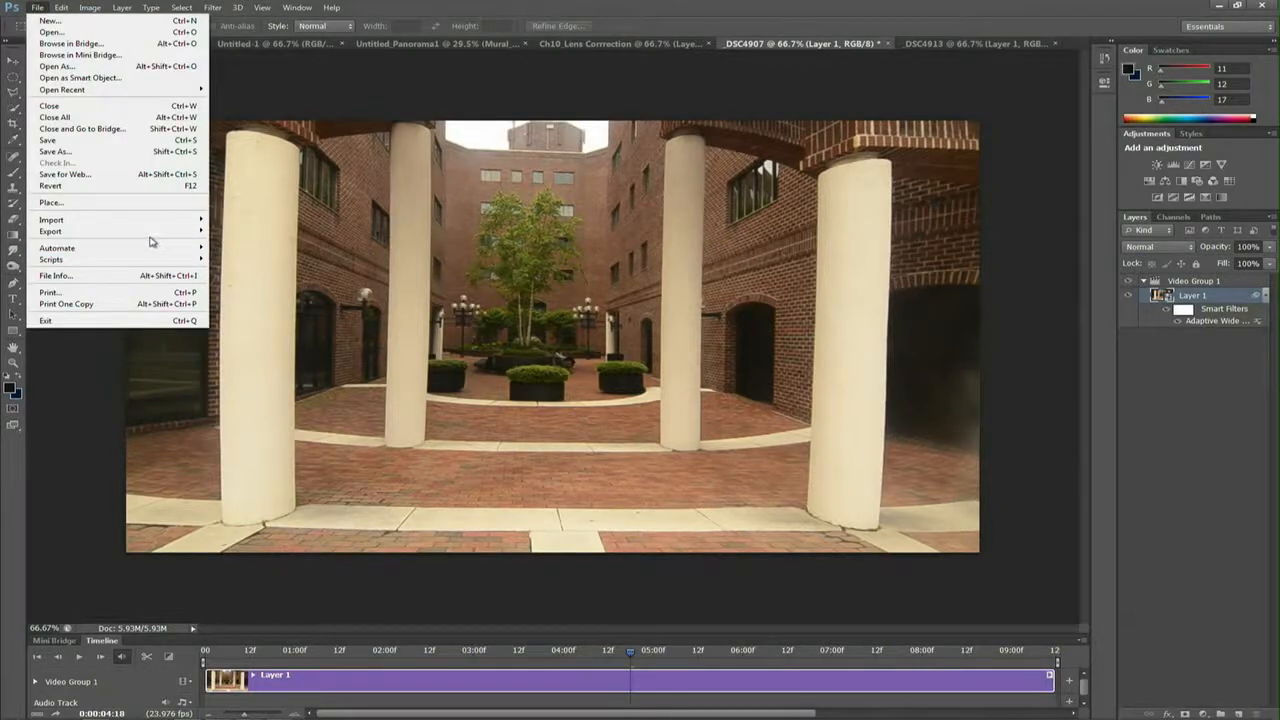
mouse_move(155, 231)
click(245, 253)
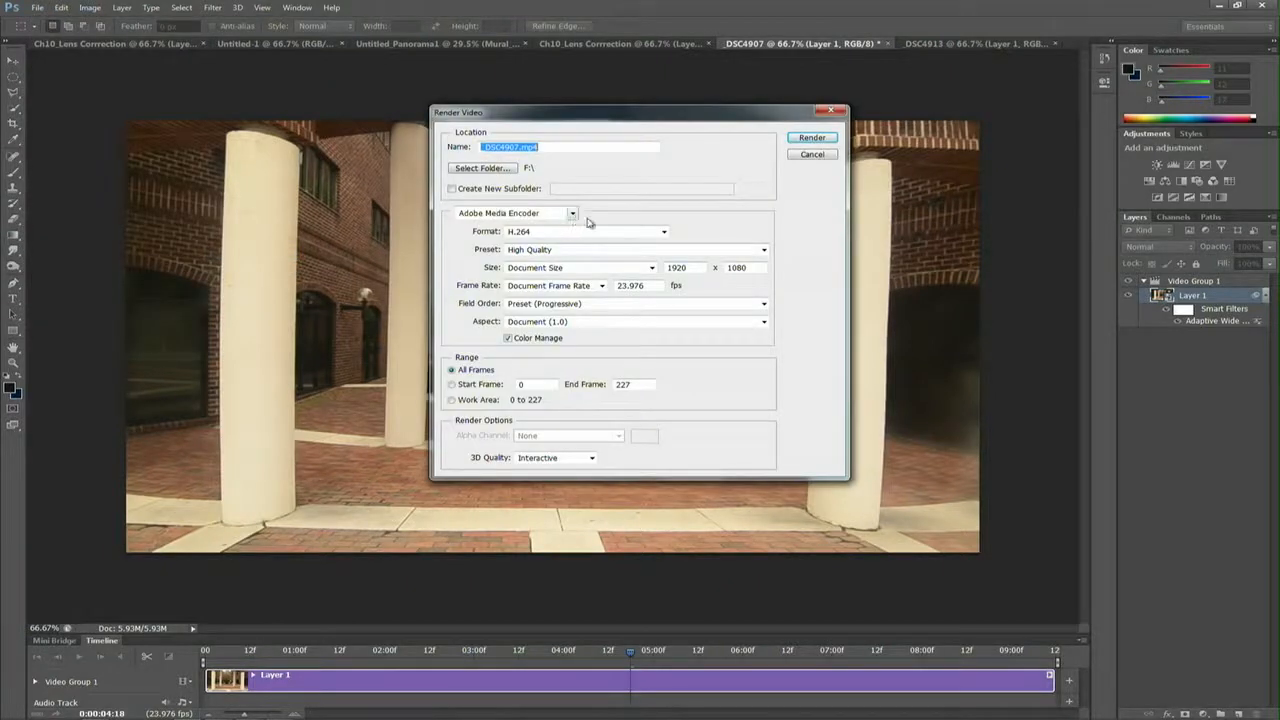
click(664, 232)
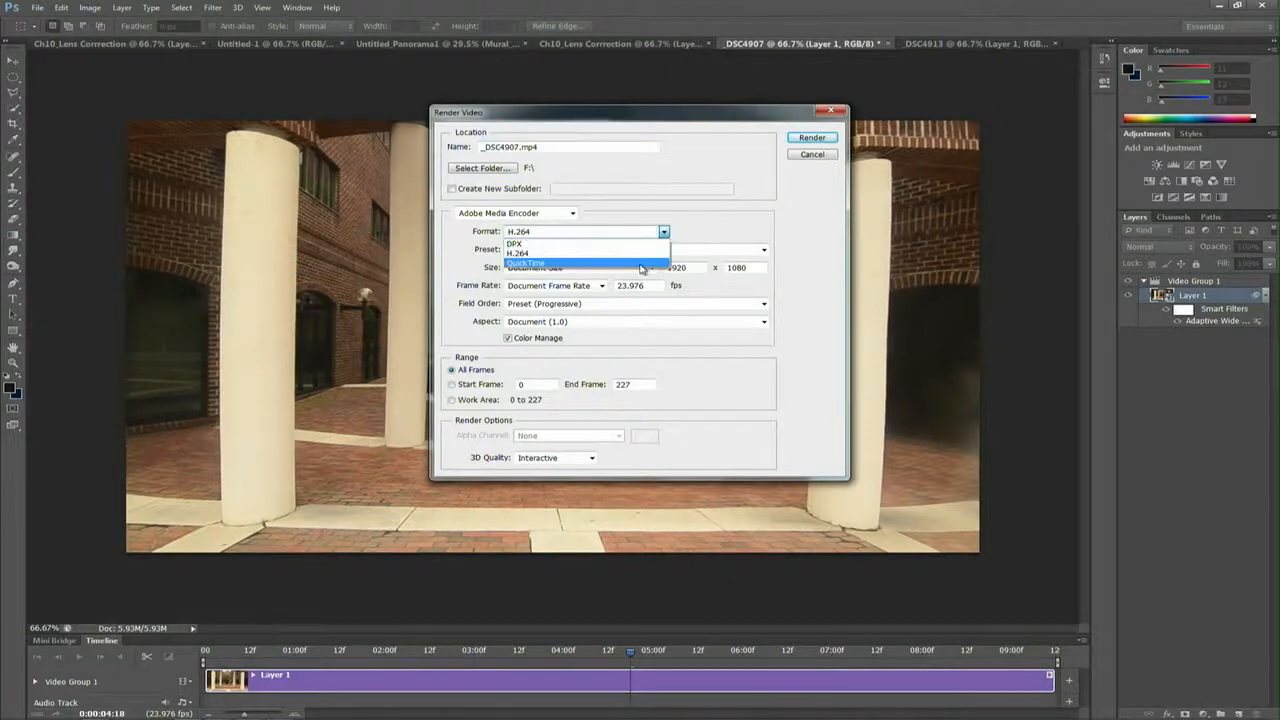
click(640, 264)
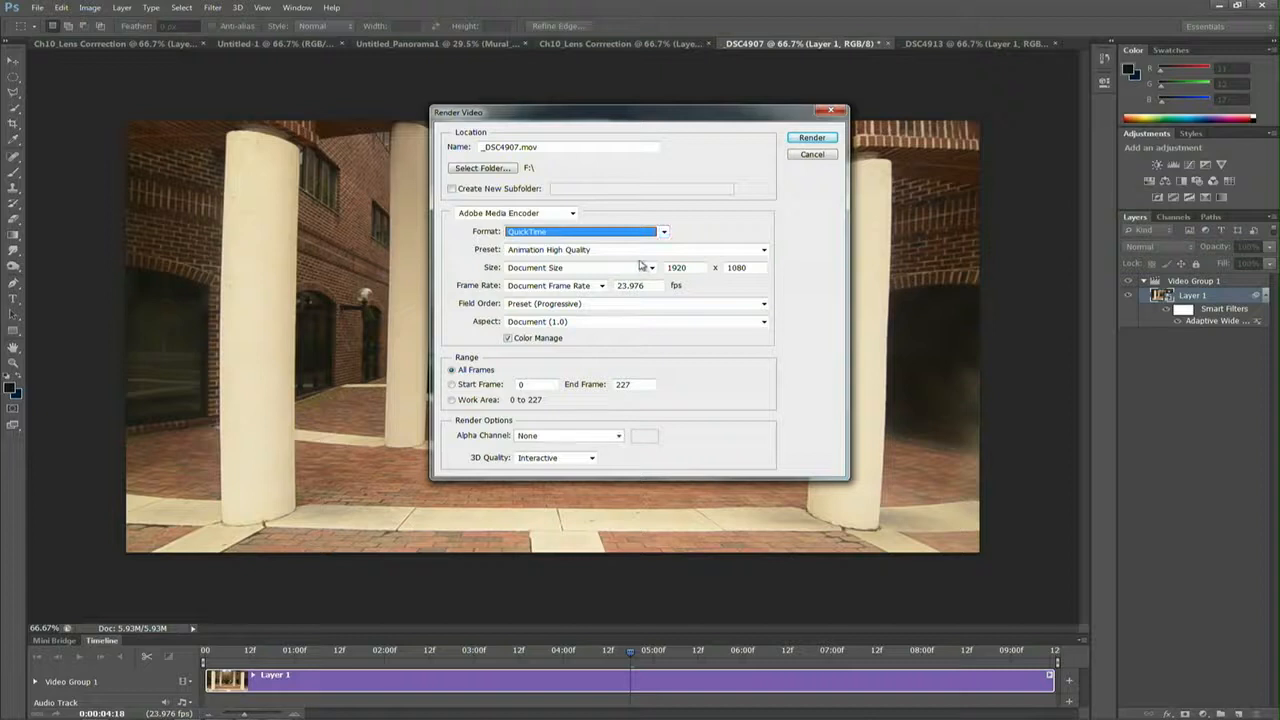
click(764, 250)
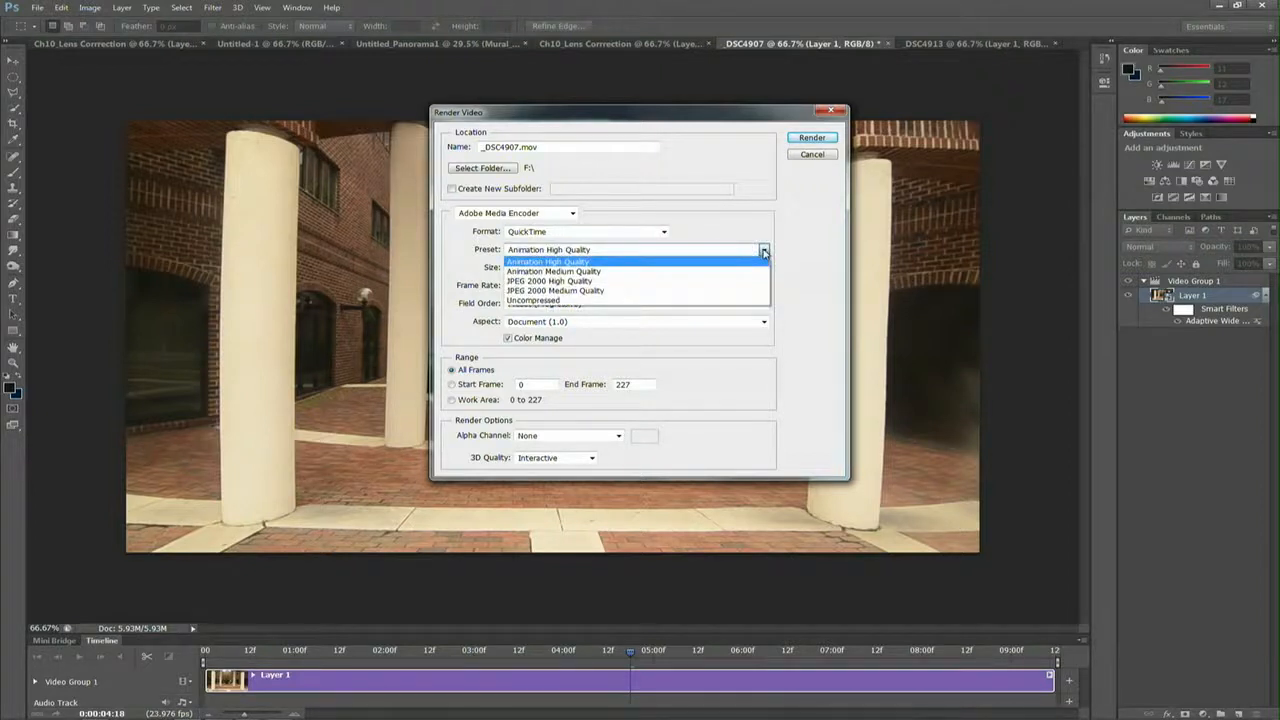